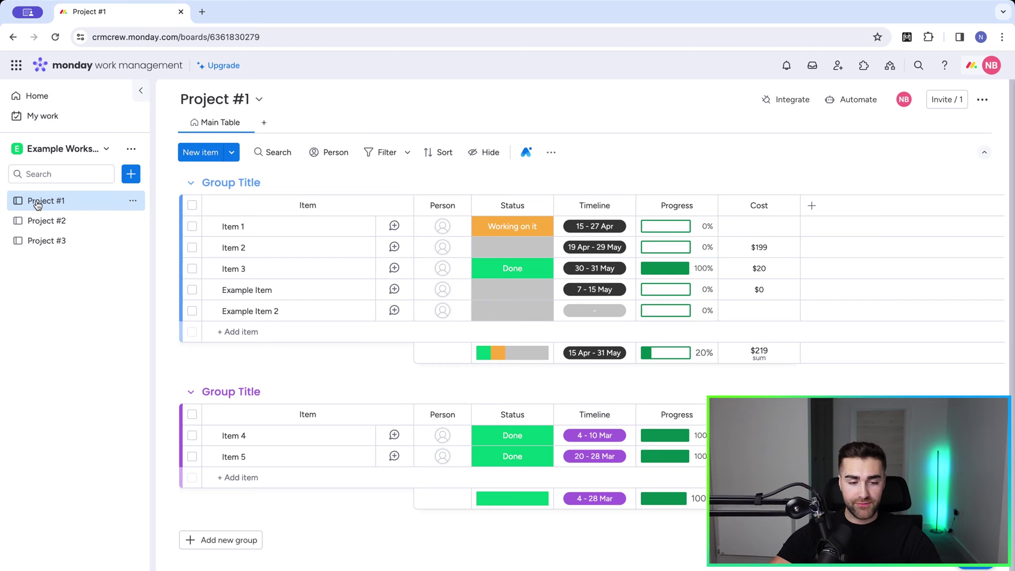
# Step: Look through the Project #2 and Project #3 boards, then return to Project #1
pyautogui.click(41, 230)
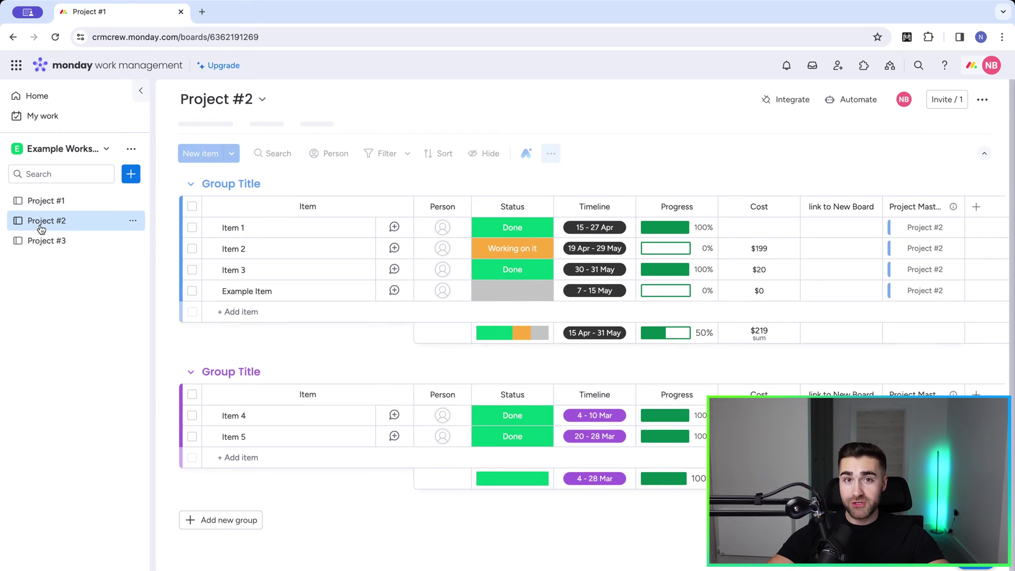
pyautogui.click(41, 239)
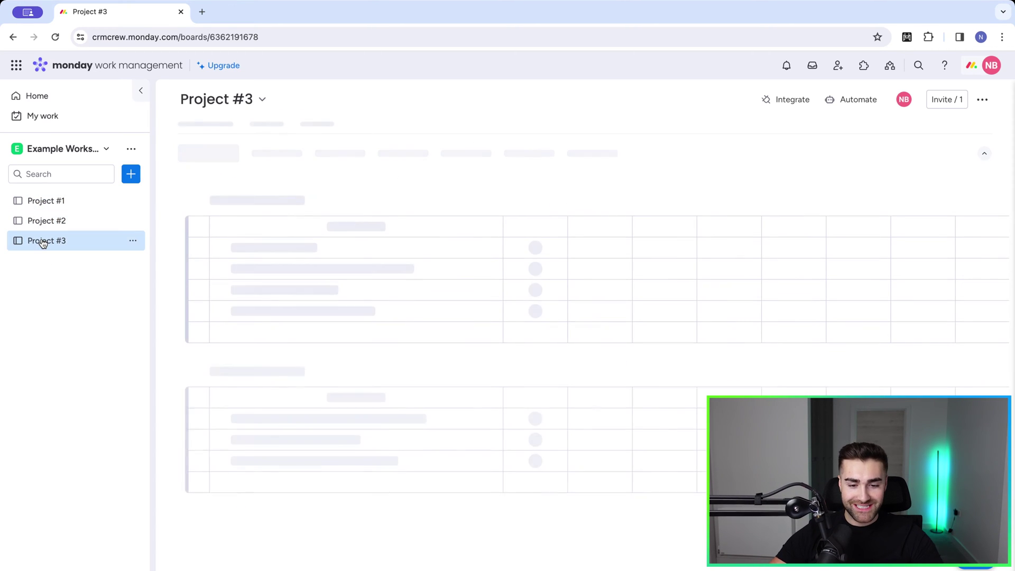
pyautogui.click(44, 206)
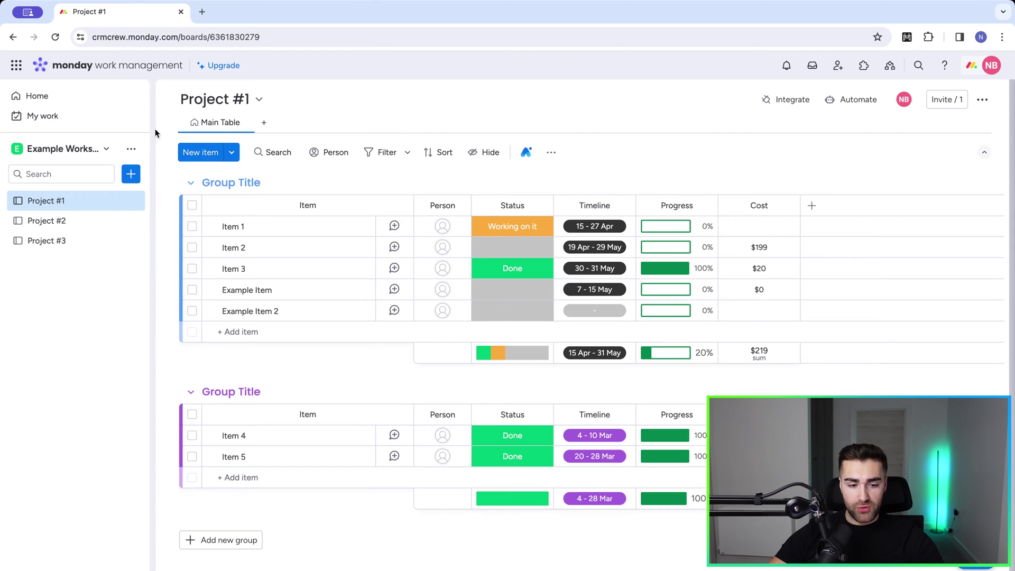
# Step: Create a new Projects-type board named Master Project Board
pyautogui.click(131, 174)
pyautogui.click(190, 179)
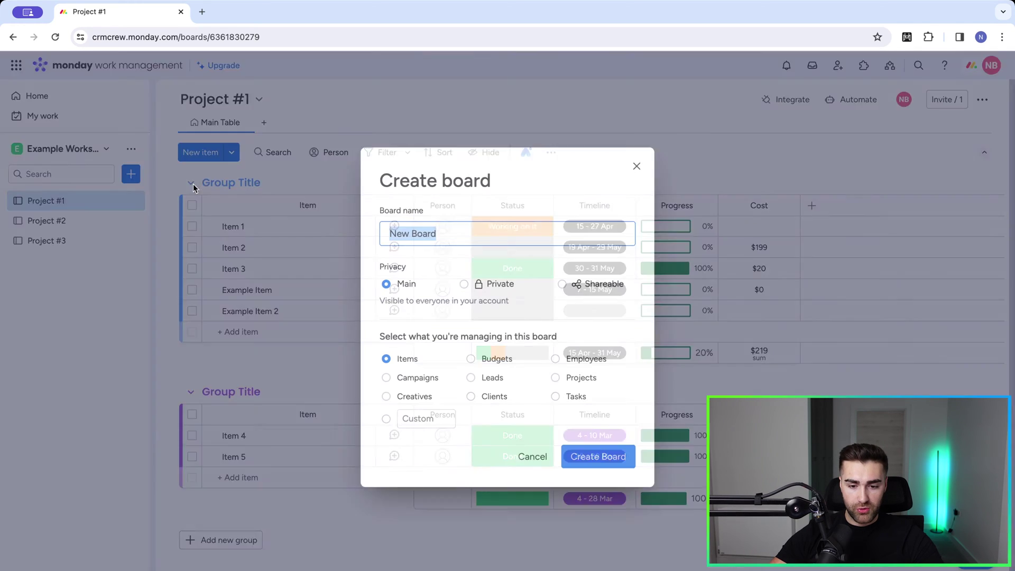
pyautogui.write('Msate')
pyautogui.hotkey('ctrl', 'a')
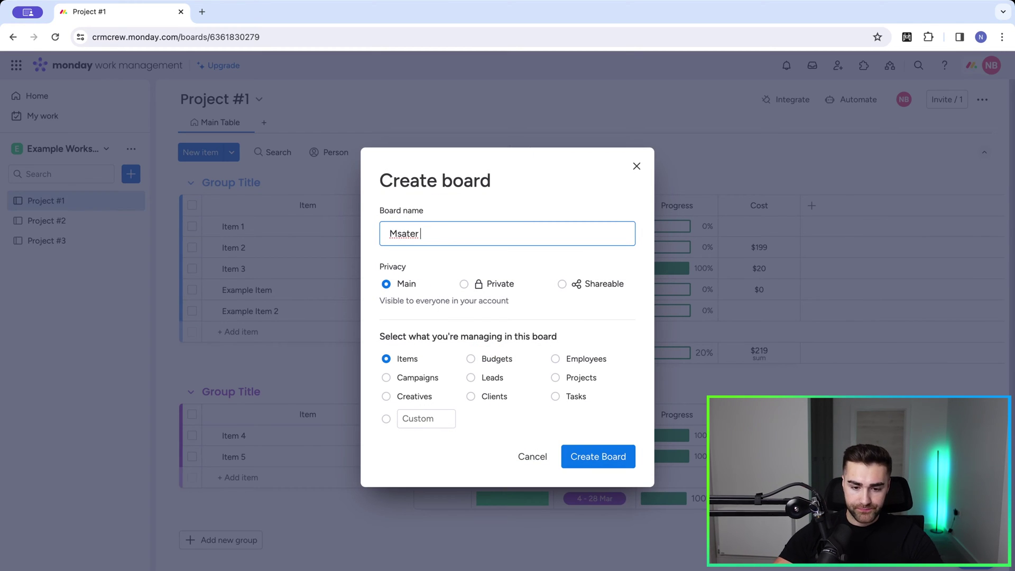
pyautogui.press('BackSpace')
pyautogui.write('Mast')
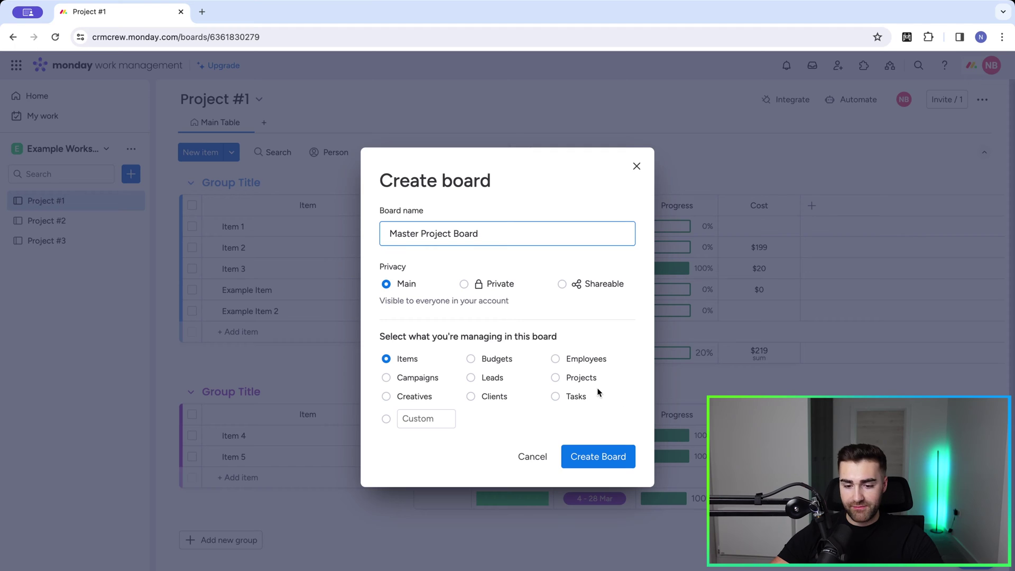
pyautogui.click(584, 379)
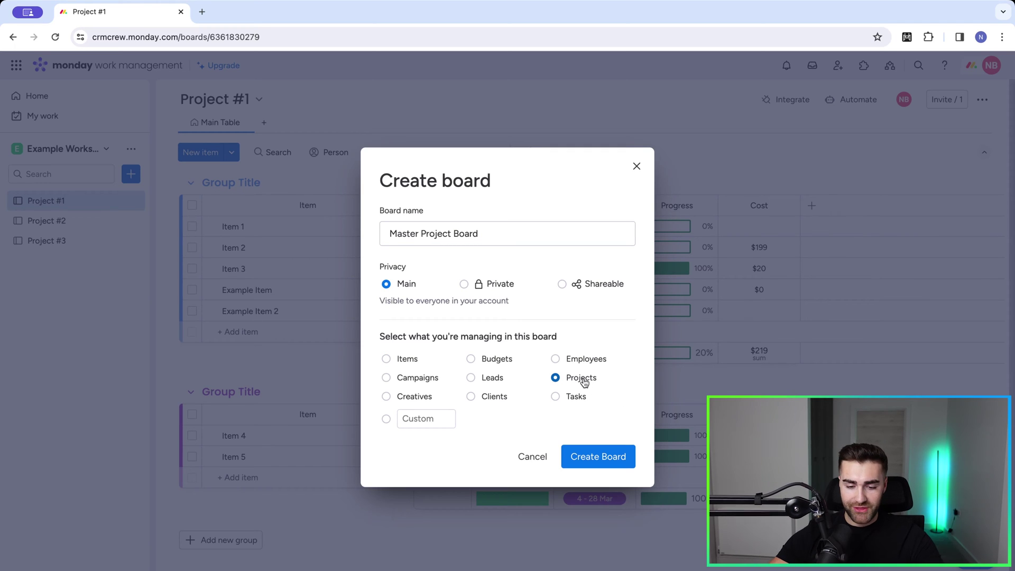
pyautogui.click(582, 459)
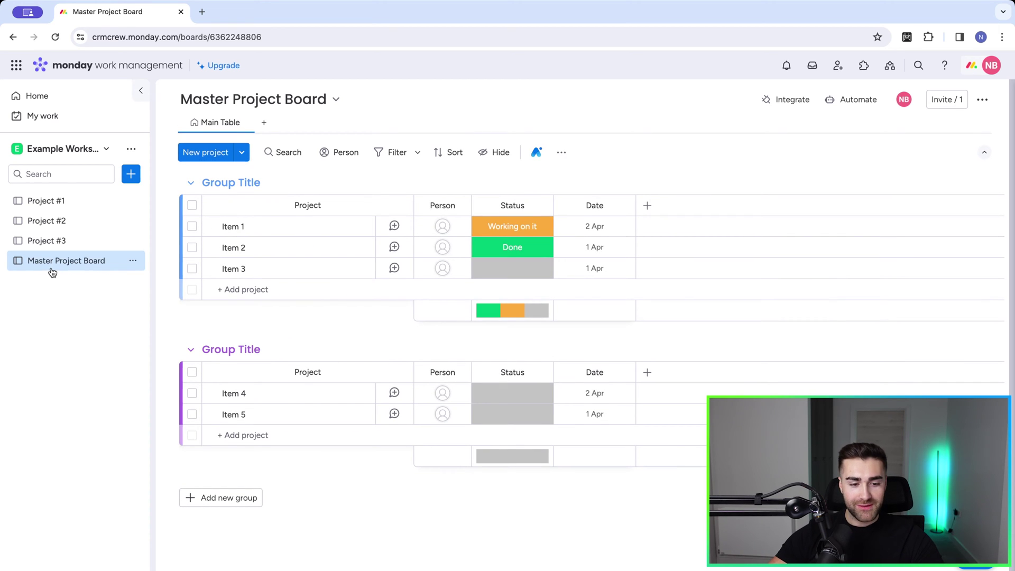
# Step: Move Master Project Board to the top of the workspace's board list
pyautogui.moveTo(52, 272); pyautogui.dragTo(51, 206)
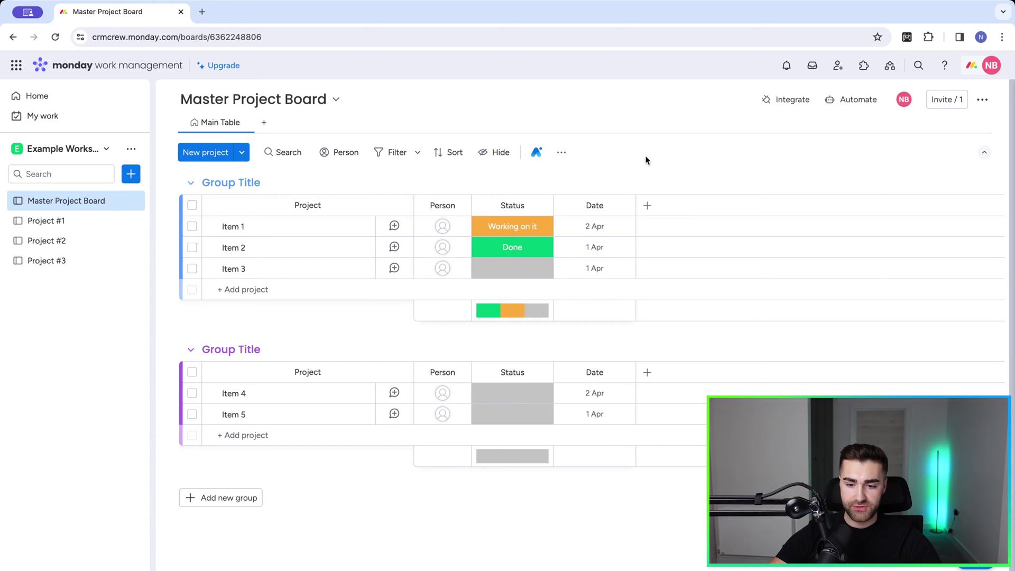
# Step: Add a two-way Connect boards column linking to Project #1, Project #2 and Project #3
pyautogui.click(647, 206)
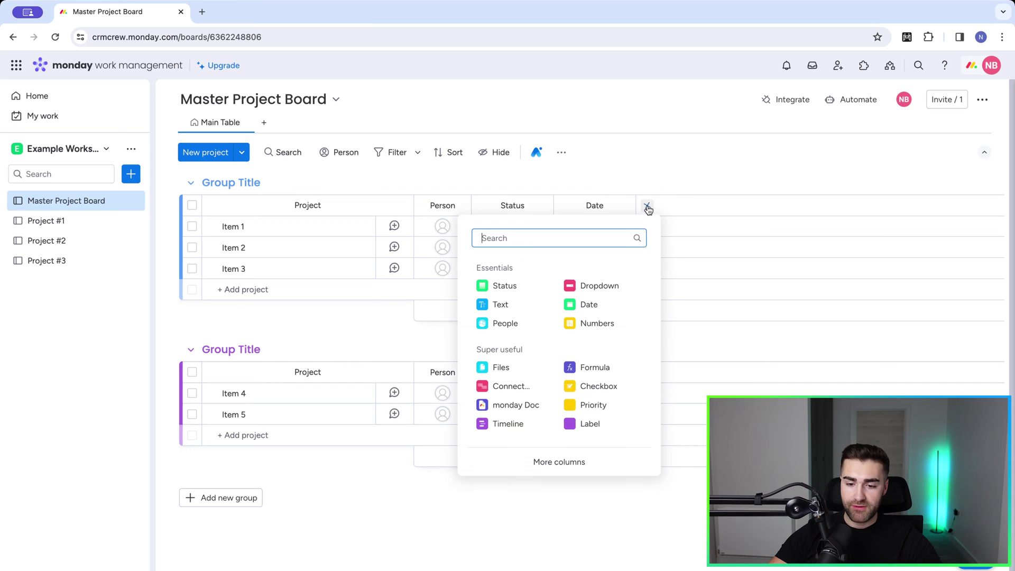
pyautogui.write('connect')
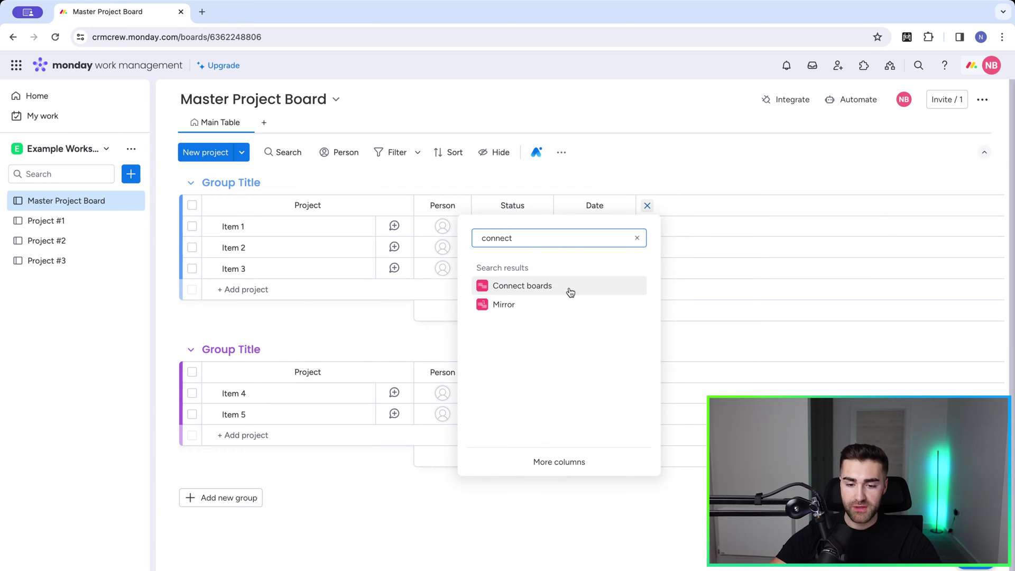
pyautogui.click(570, 288)
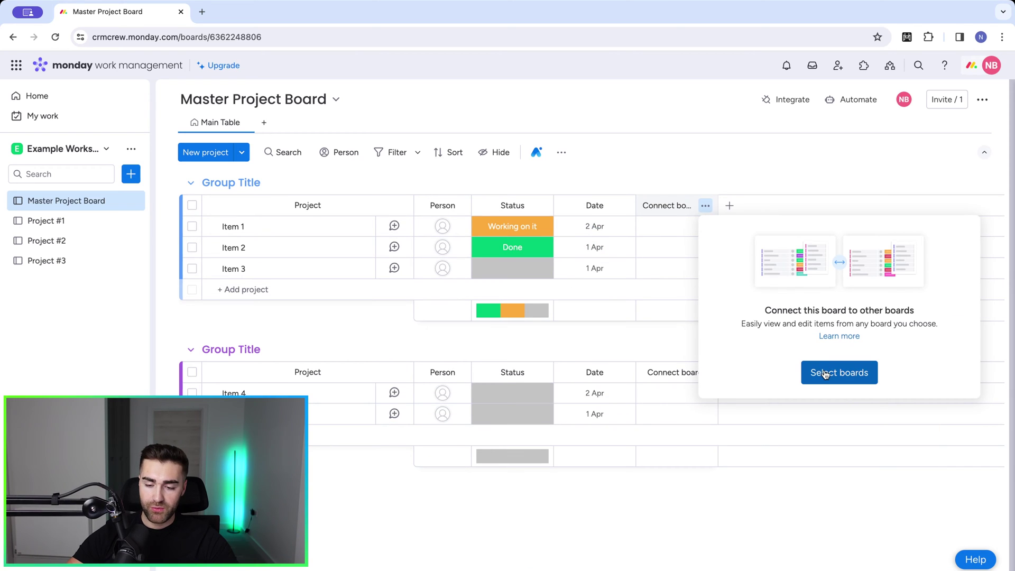
pyautogui.click(826, 375)
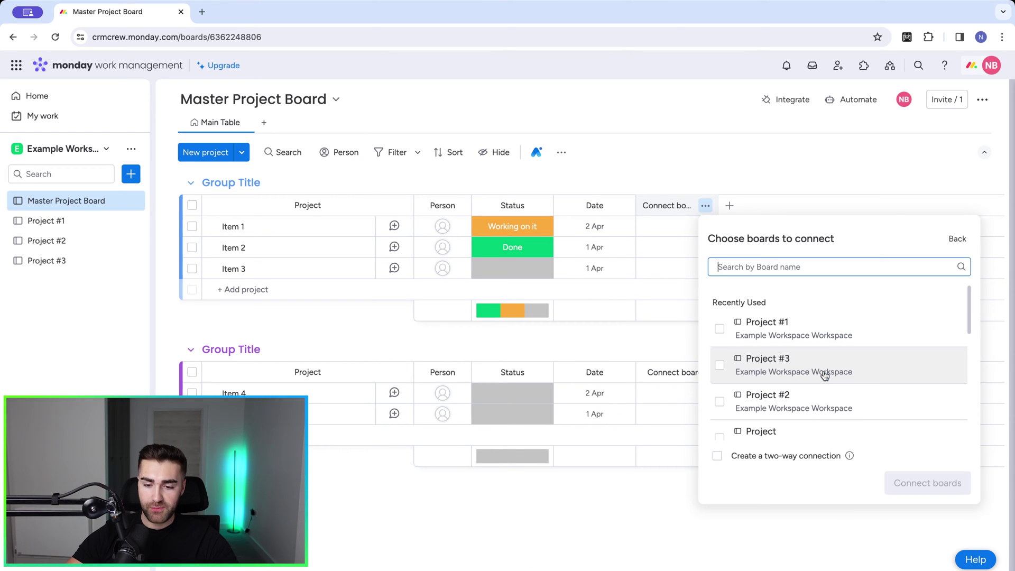
pyautogui.click(724, 329)
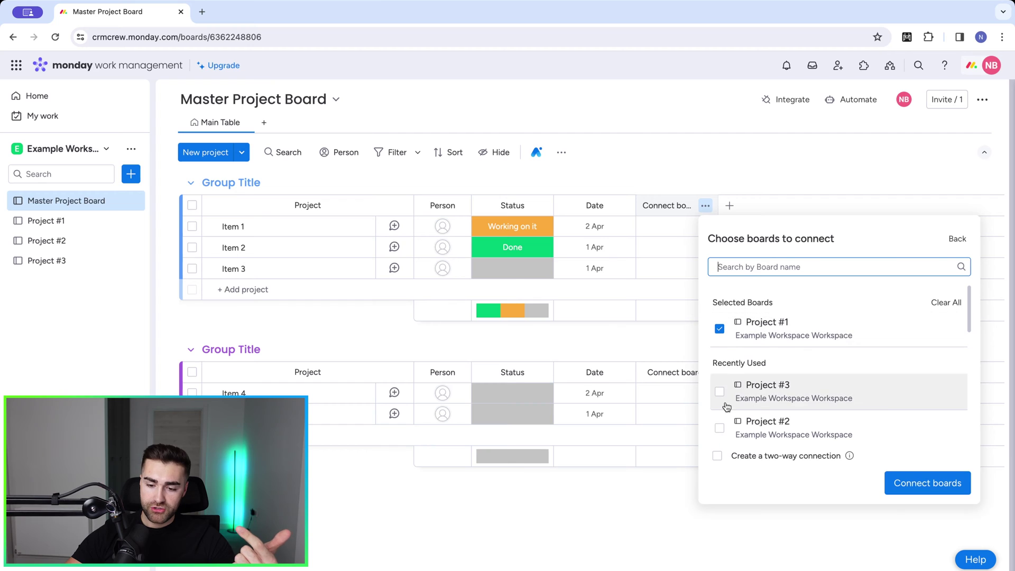
pyautogui.click(726, 387)
pyautogui.scroll(-1, 731, 395)
pyautogui.click(729, 393)
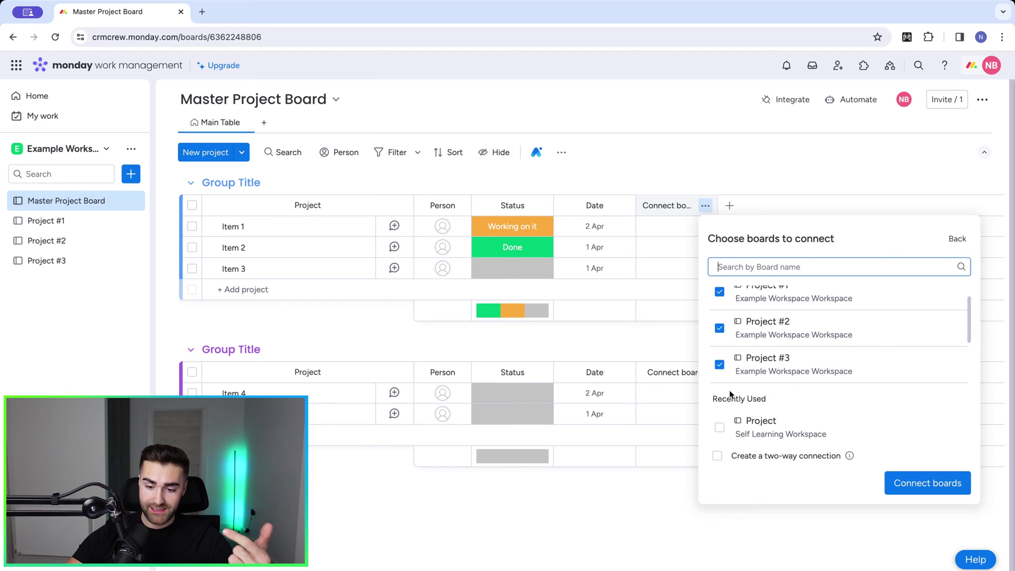
pyautogui.scroll(2, 729, 389)
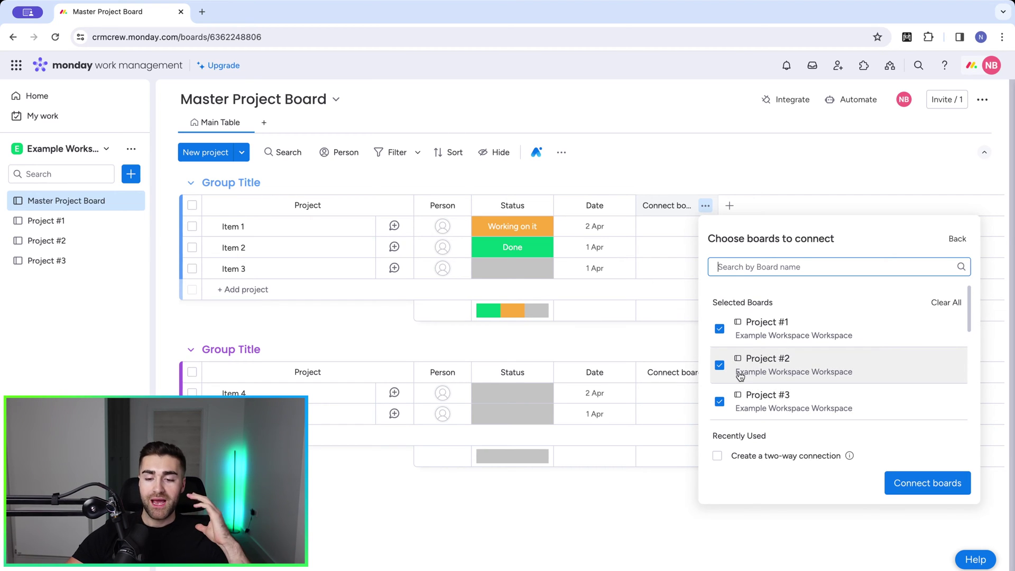
pyautogui.click(718, 458)
pyautogui.click(901, 483)
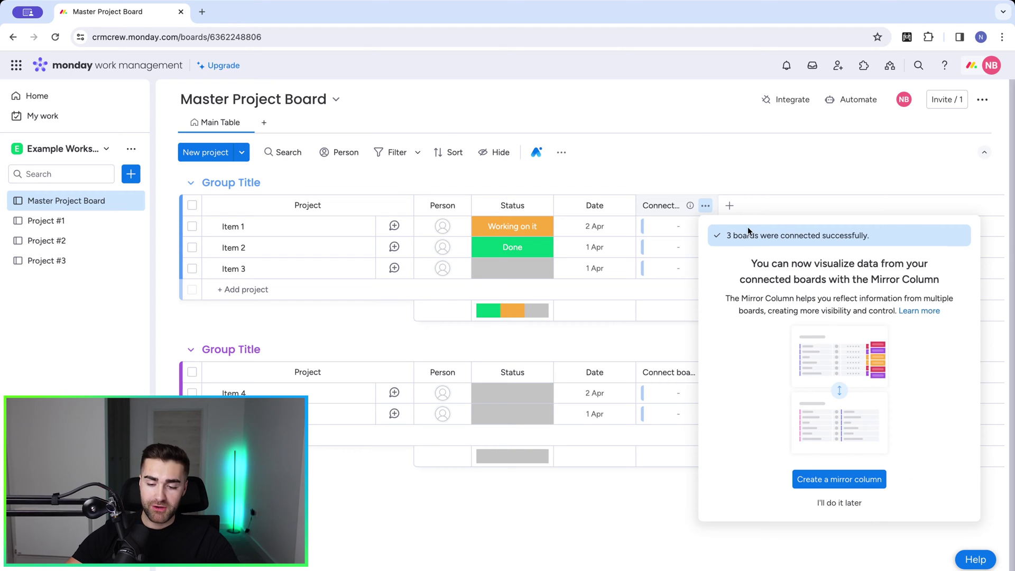
# Step: Add a Mirror column showing the Status column from Project #1, #2 and #3
pyautogui.click(817, 480)
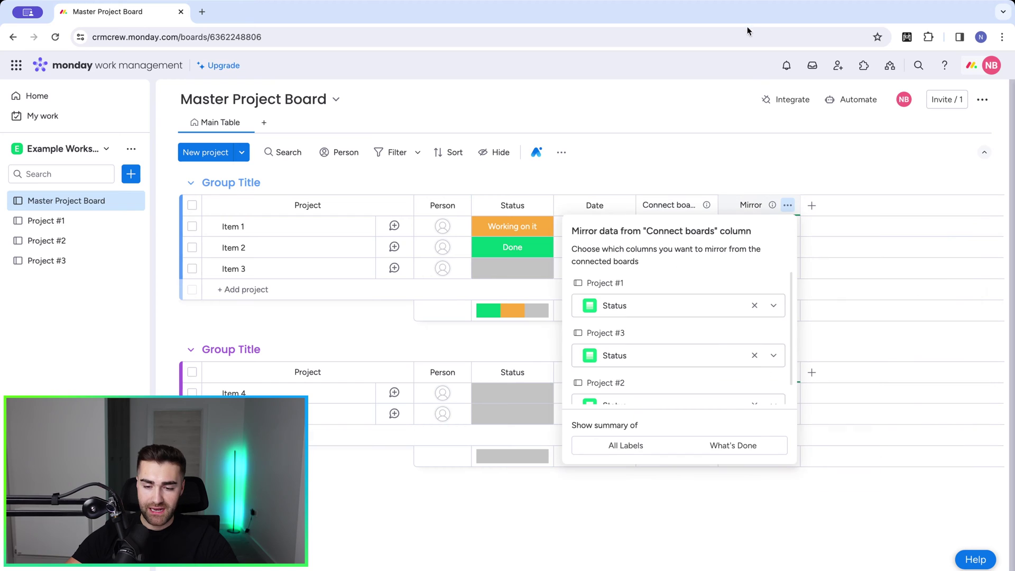
pyautogui.scroll(-1, 691, 335)
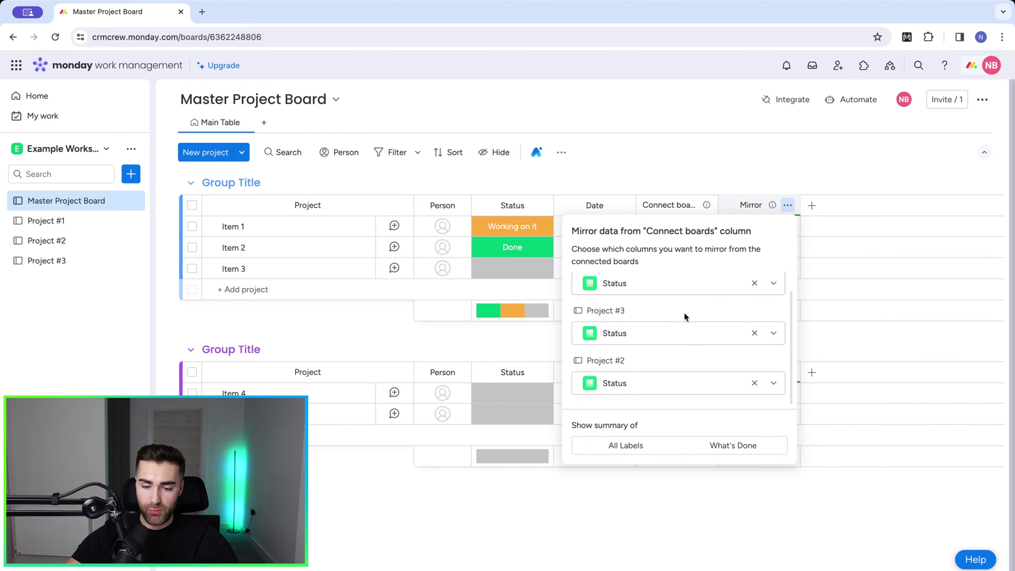
pyautogui.click(784, 168)
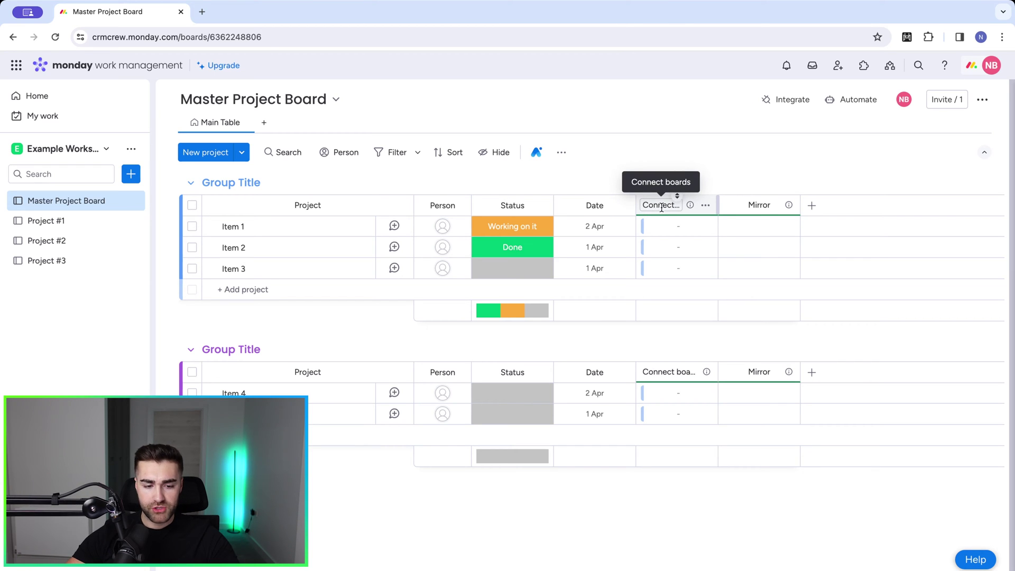
# Step: Rename Item 1, Item 2 and Item 3 to Project #1, Project #2 and Project #3
pyautogui.click(243, 227)
pyautogui.press('super+a')
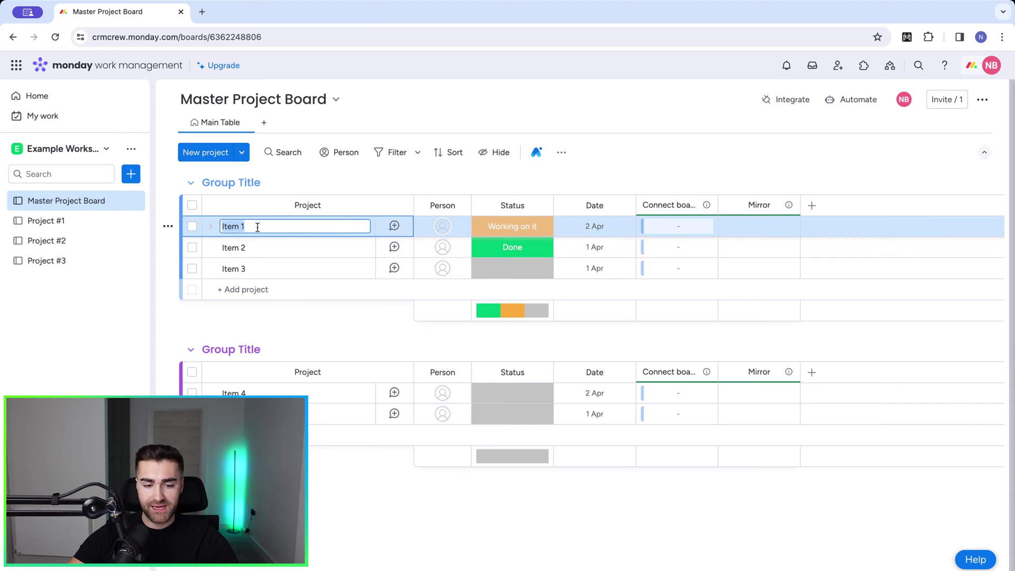
pyautogui.press('BackSpace')
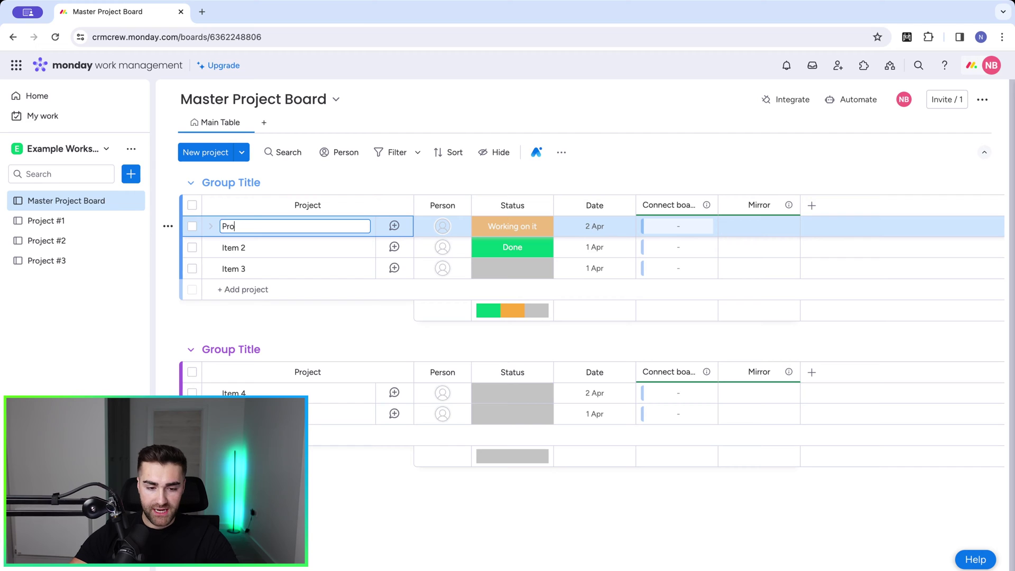
pyautogui.write('Project #')
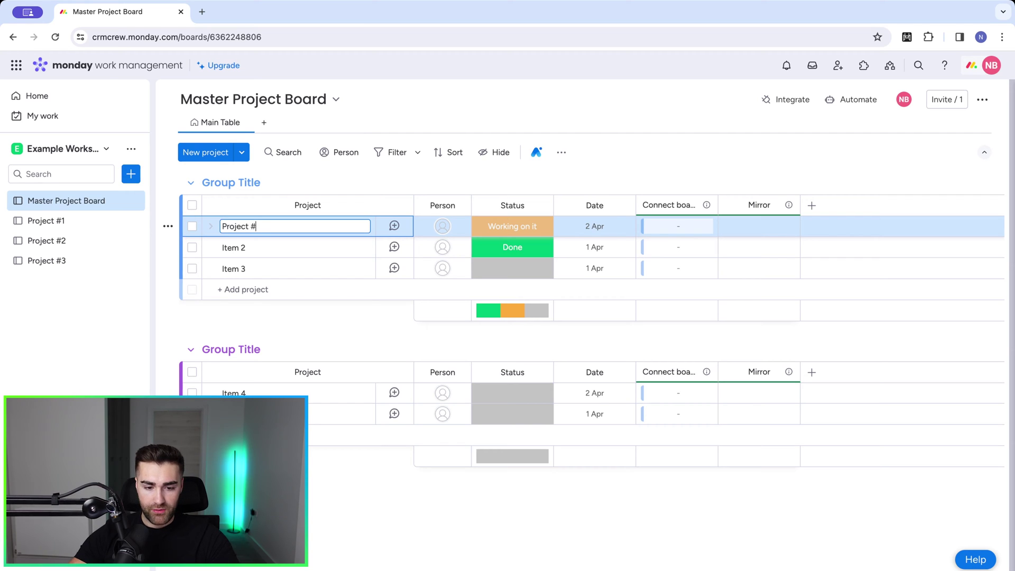
pyautogui.write('1')
pyautogui.press('Return')
pyautogui.click(248, 247)
pyautogui.press('super+a')
pyautogui.write('Pro')
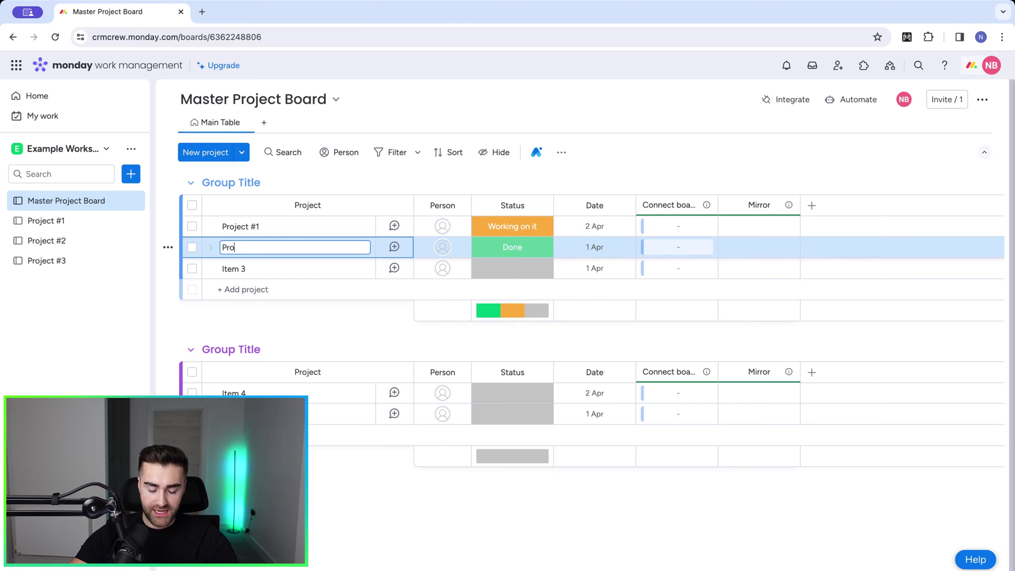
pyautogui.write('ject #2')
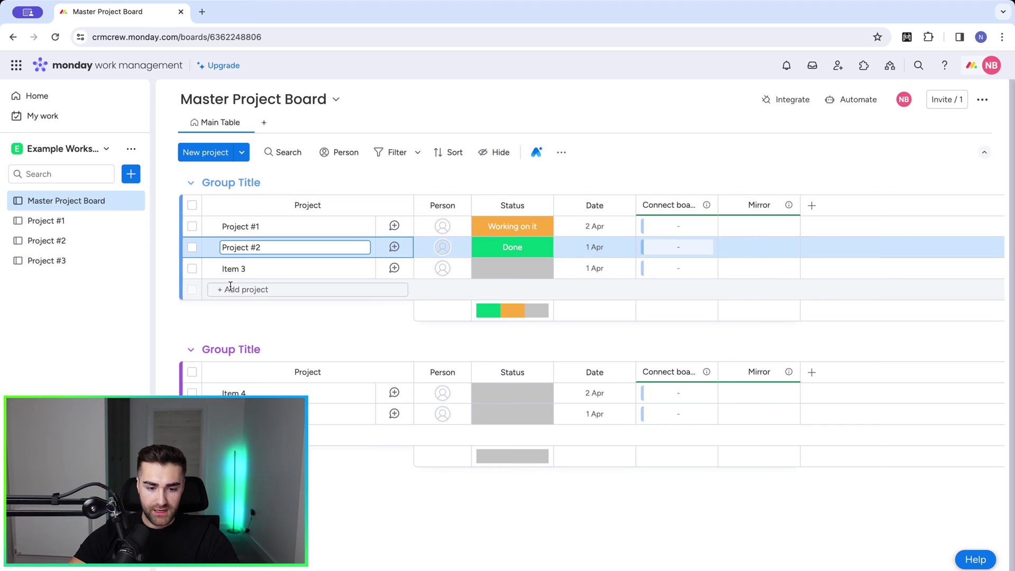
pyautogui.doubleClick(236, 268)
pyautogui.write('Pr')
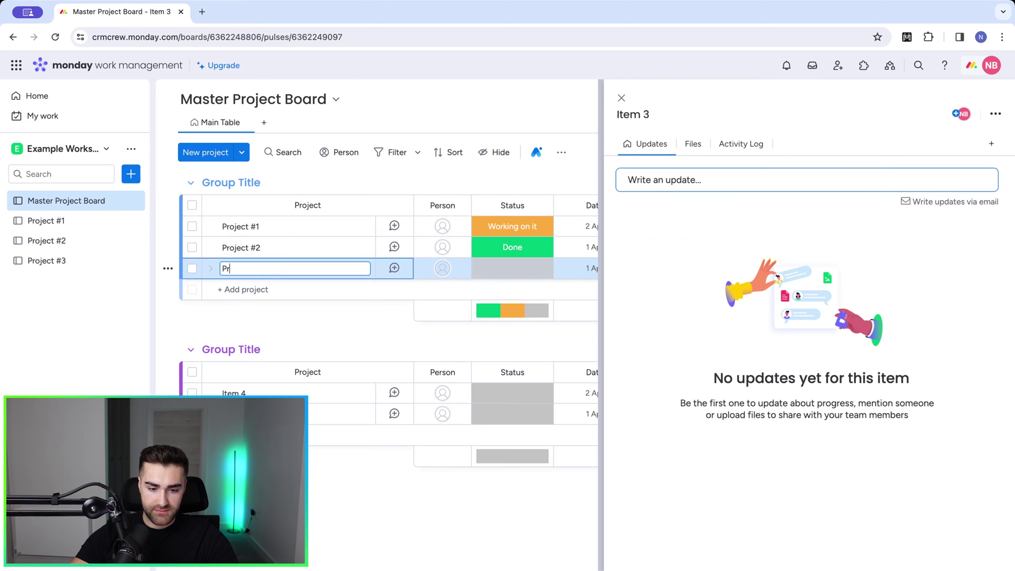
pyautogui.write('oject #3')
pyautogui.press('Return')
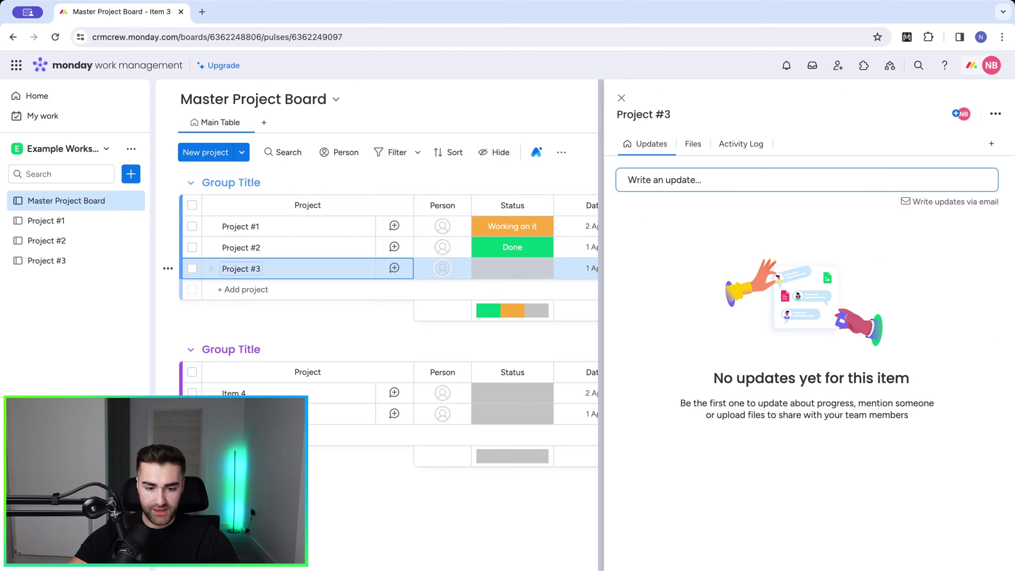
pyautogui.press('Escape')
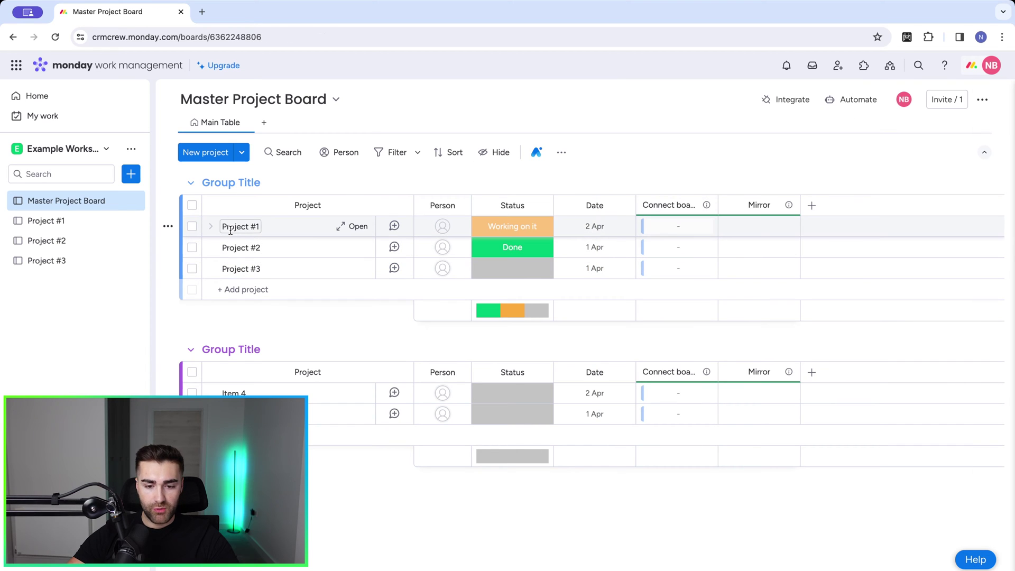
# Step: Check the Master Project Board and Project #2 tables, ending on the Project #1 board
pyautogui.click(56, 221)
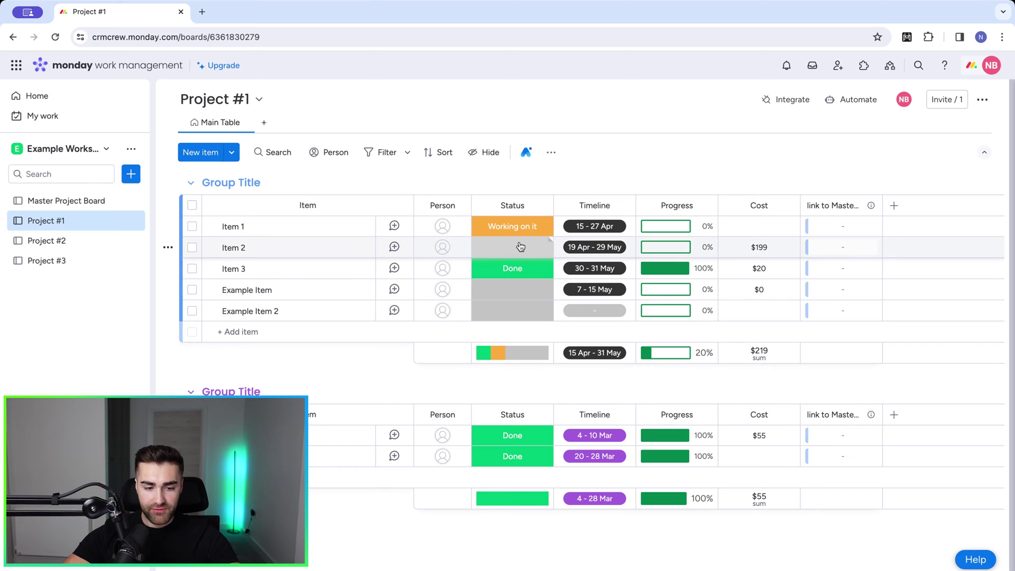
pyautogui.click(100, 206)
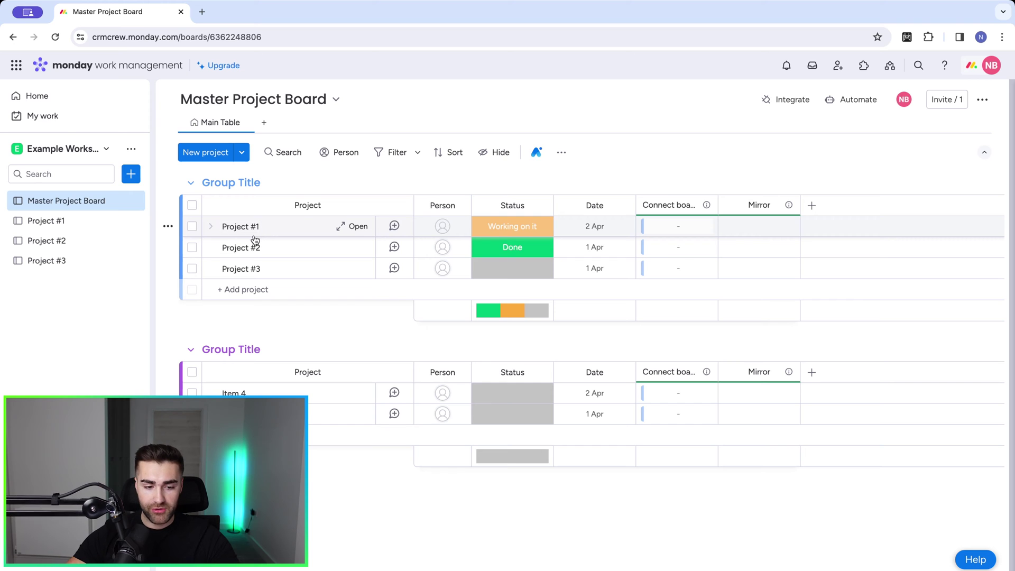
pyautogui.click(47, 241)
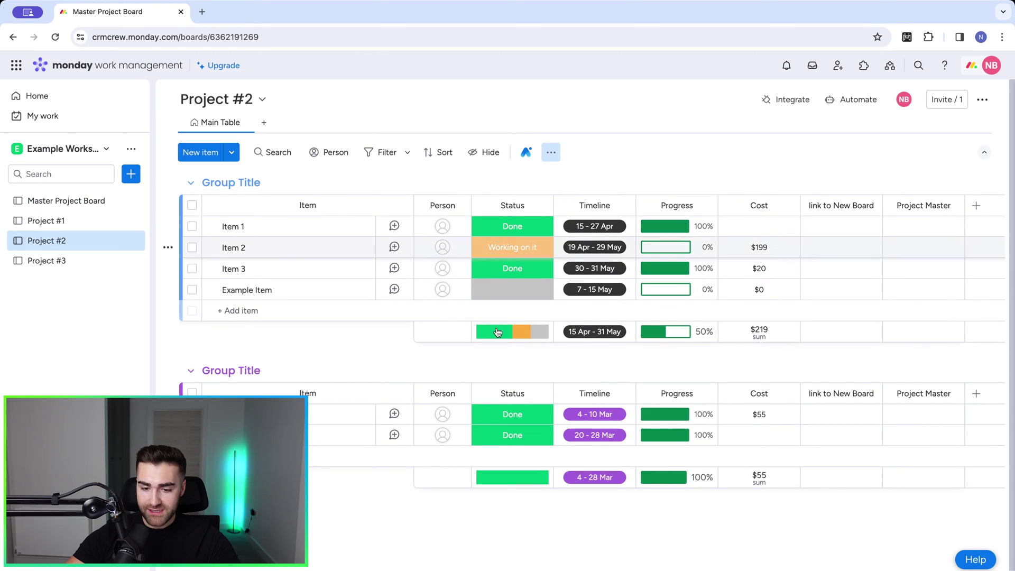
pyautogui.click(61, 202)
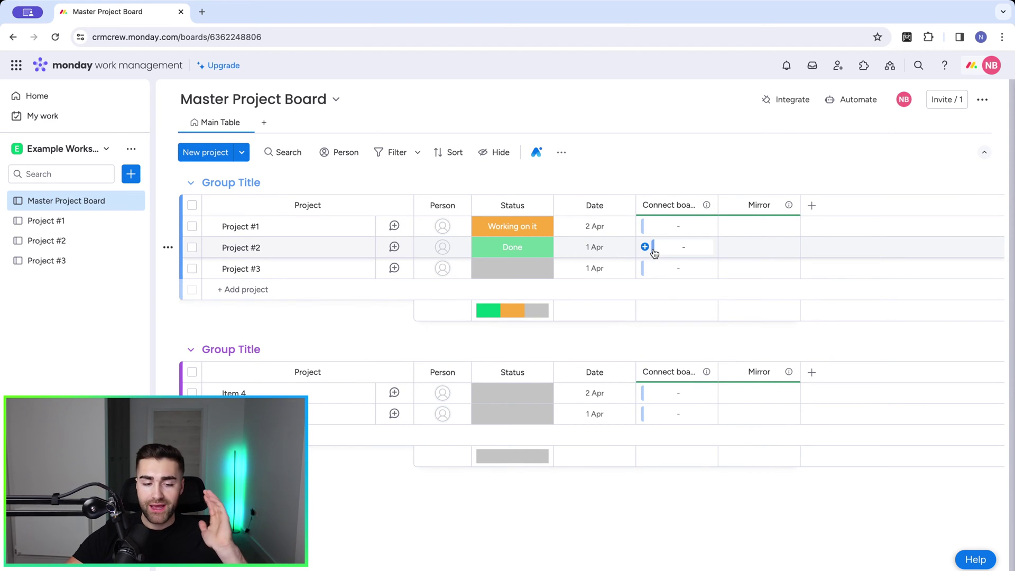
pyautogui.click(48, 221)
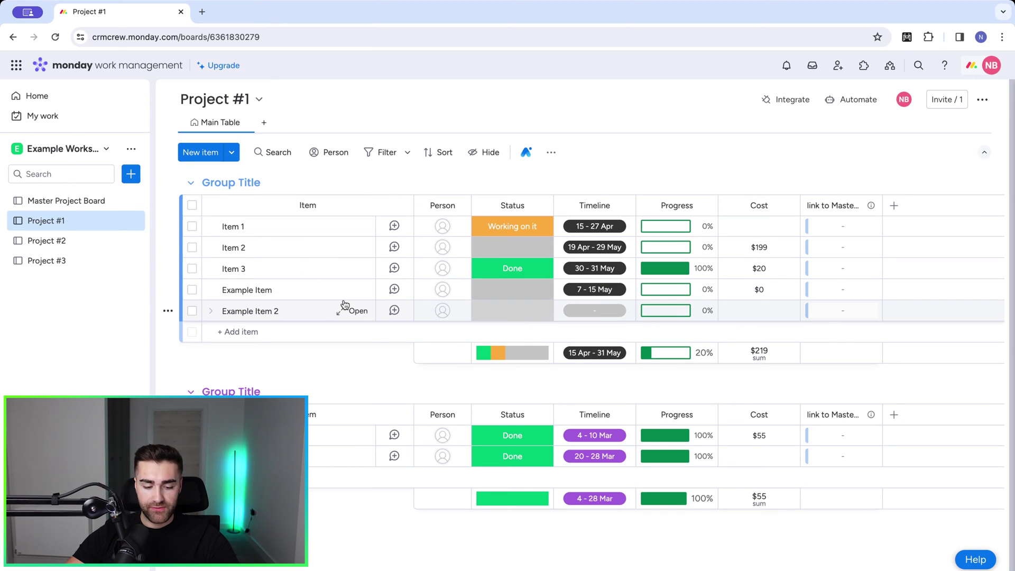
# Step: Select all seven items in both groups and link them to Project #1 on the Master Project Board
pyautogui.press('super+a')
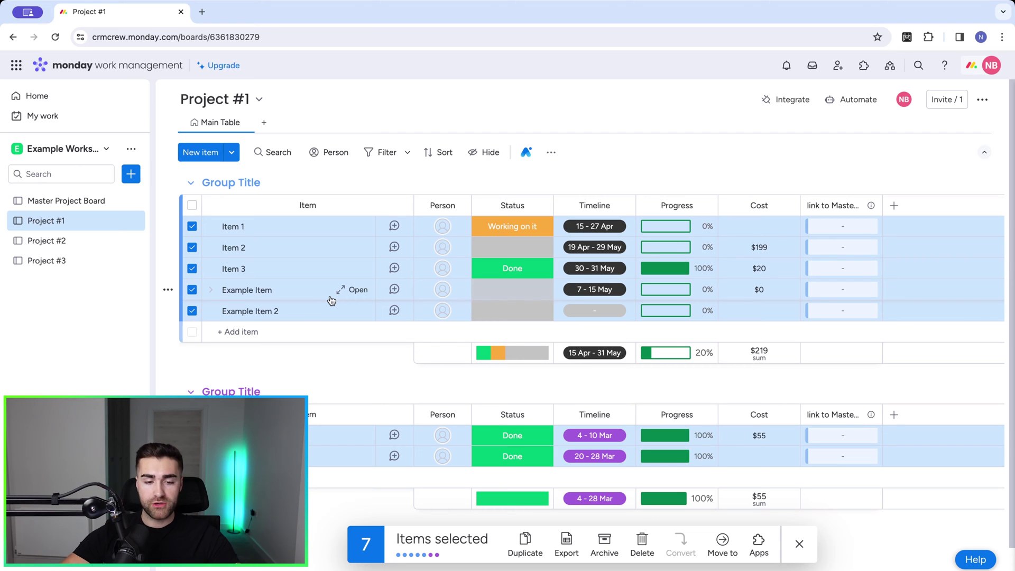
pyautogui.click(192, 247)
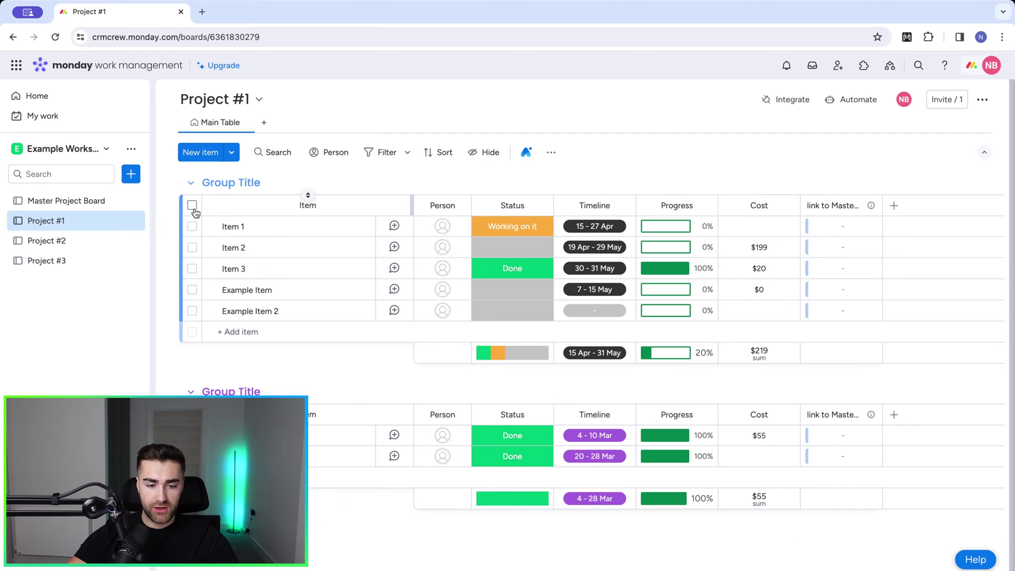
pyautogui.click(192, 205)
pyautogui.click(192, 414)
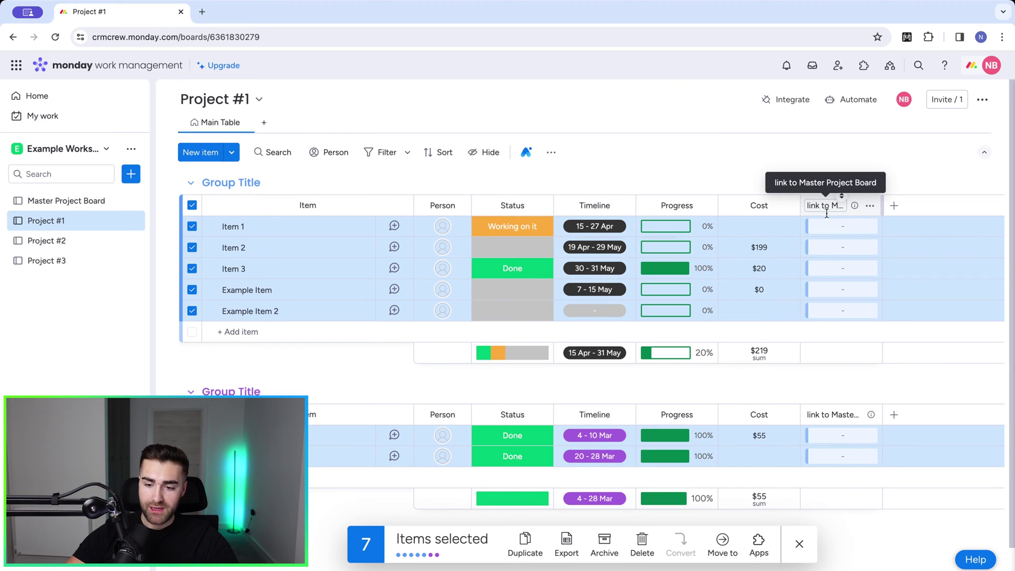
pyautogui.click(812, 227)
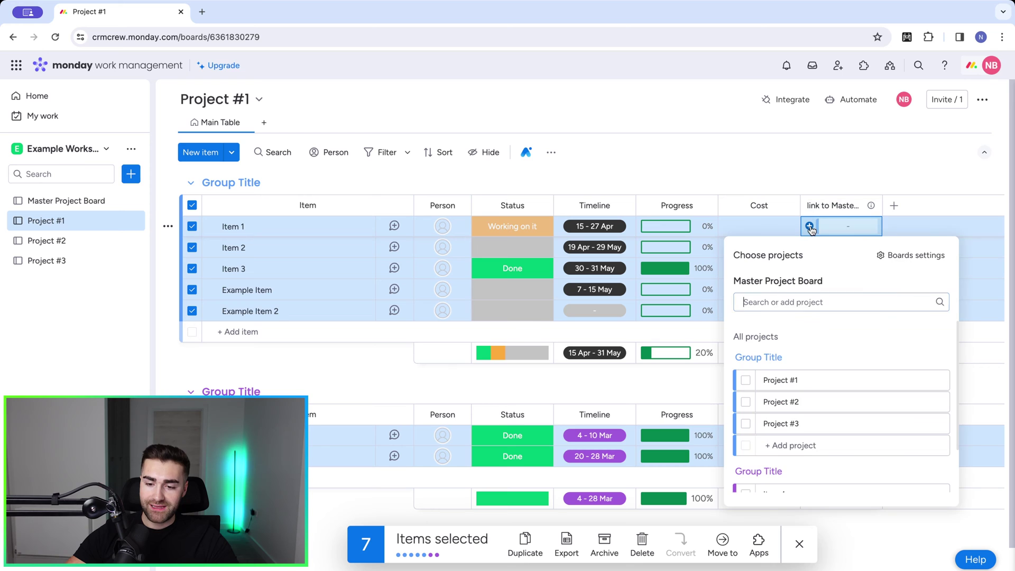
pyautogui.click(747, 381)
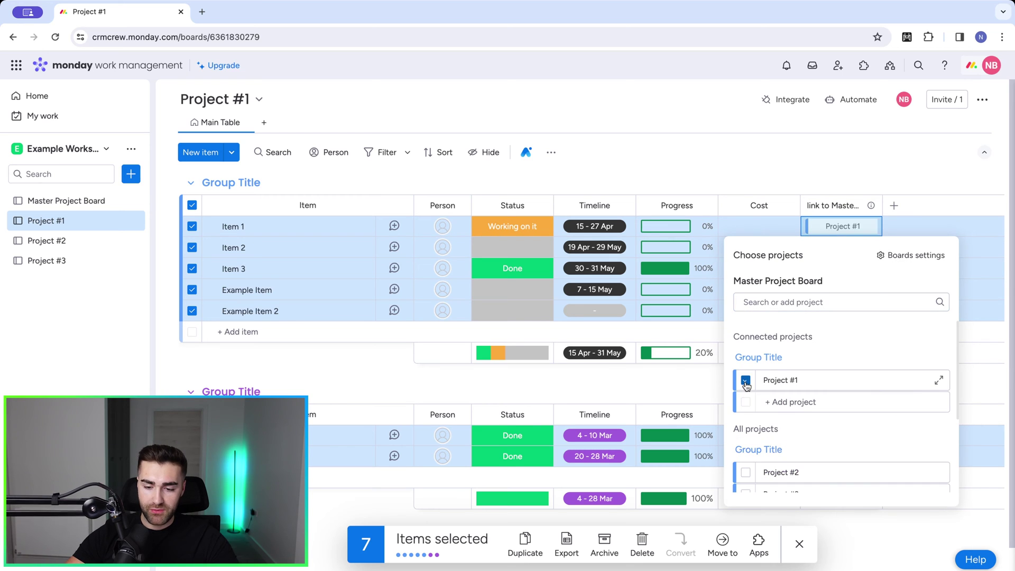
pyautogui.click(814, 179)
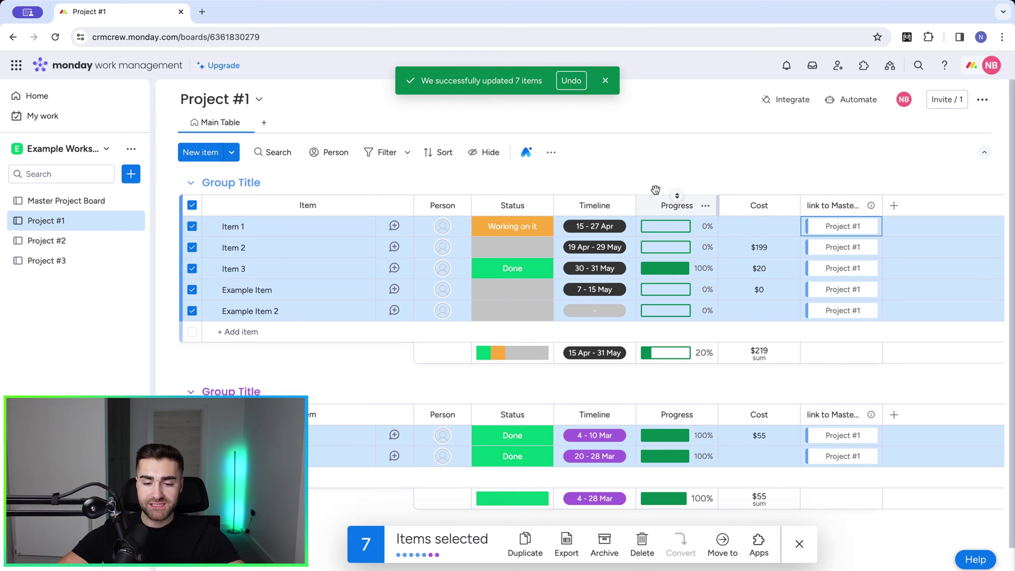
pyautogui.press('Escape')
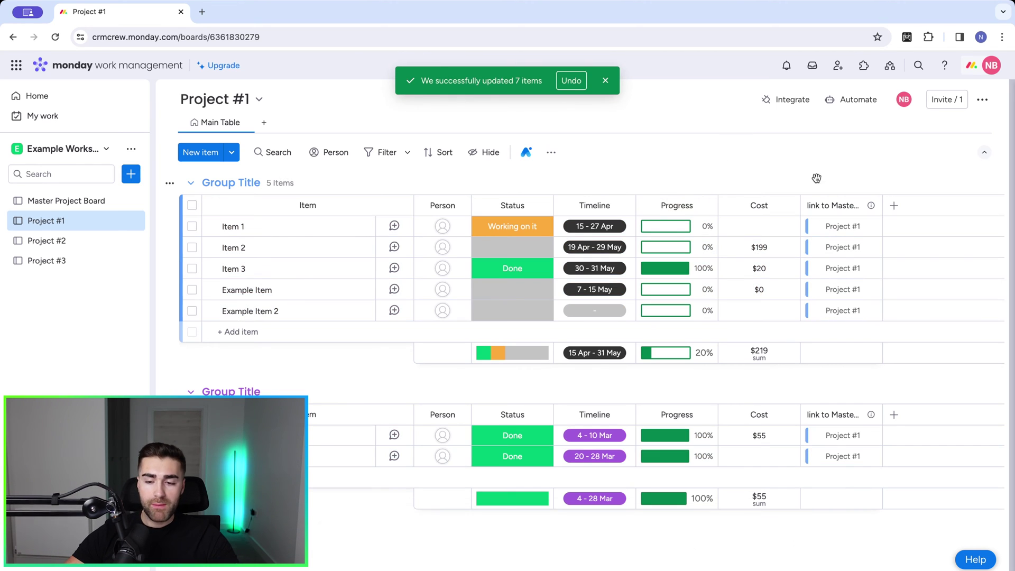
# Step: Rename the 'link to Master Project Board' column to 'Master Project Board'
pyautogui.click(817, 207)
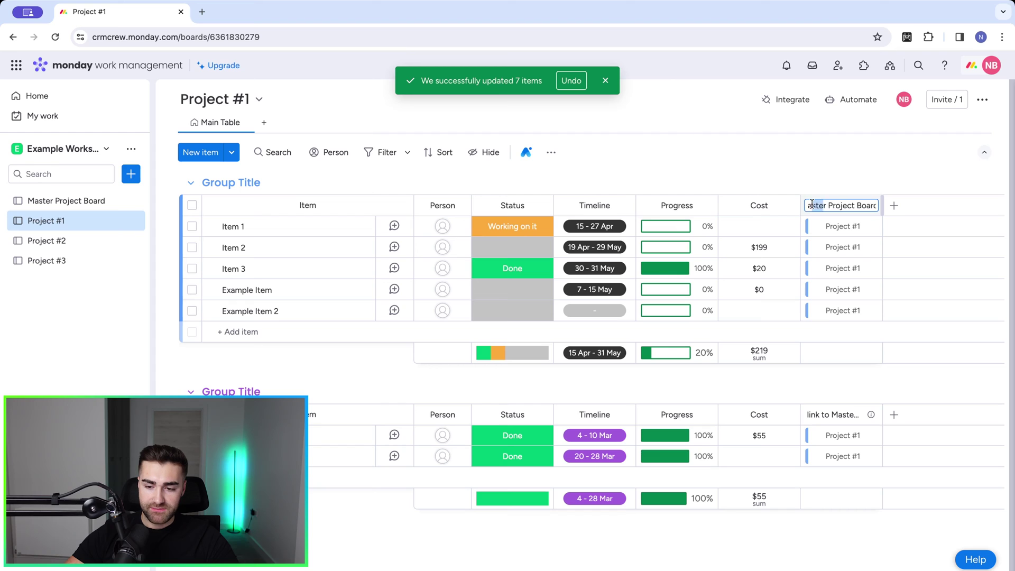
pyautogui.doubleClick(815, 204)
pyautogui.click(818, 205)
pyautogui.press('BackSpace')
pyautogui.press('BackSpace')
pyautogui.press('BackSpace')
pyautogui.press('BackSpace')
pyautogui.press('BackSpace')
pyautogui.press('BackSpace')
pyautogui.press('BackSpace')
pyautogui.press('BackSpace')
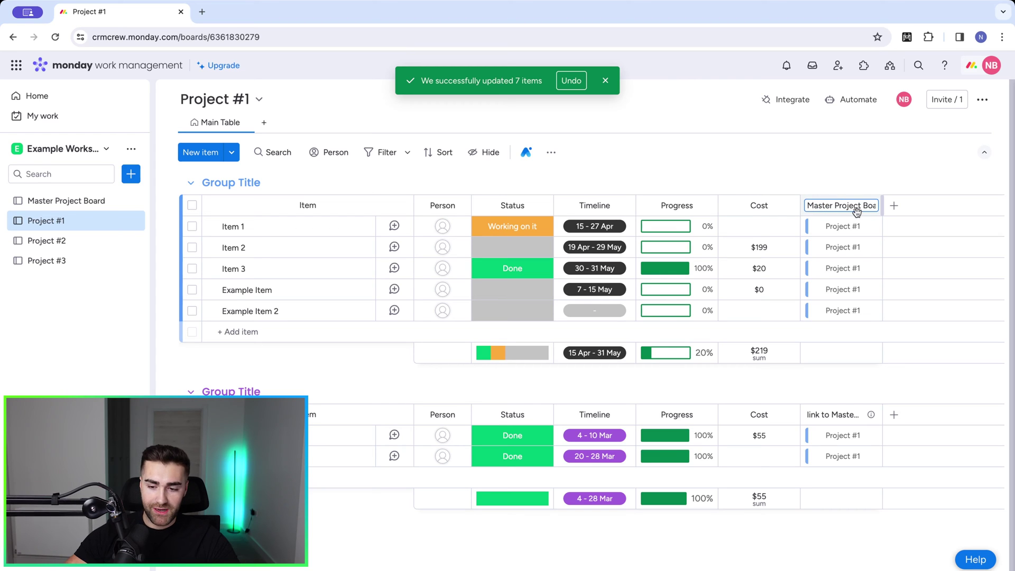
pyautogui.press('Return')
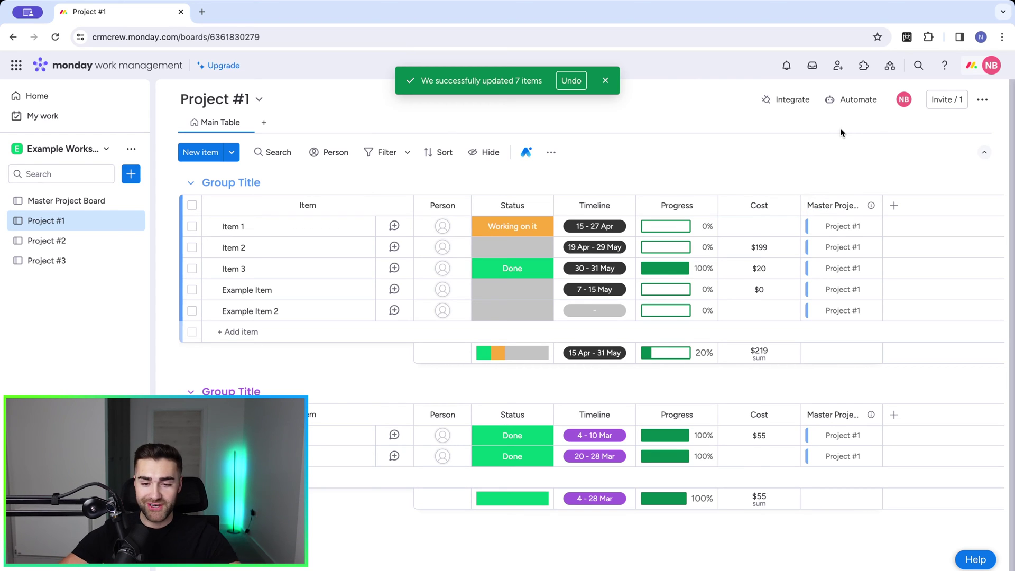
pyautogui.click(605, 81)
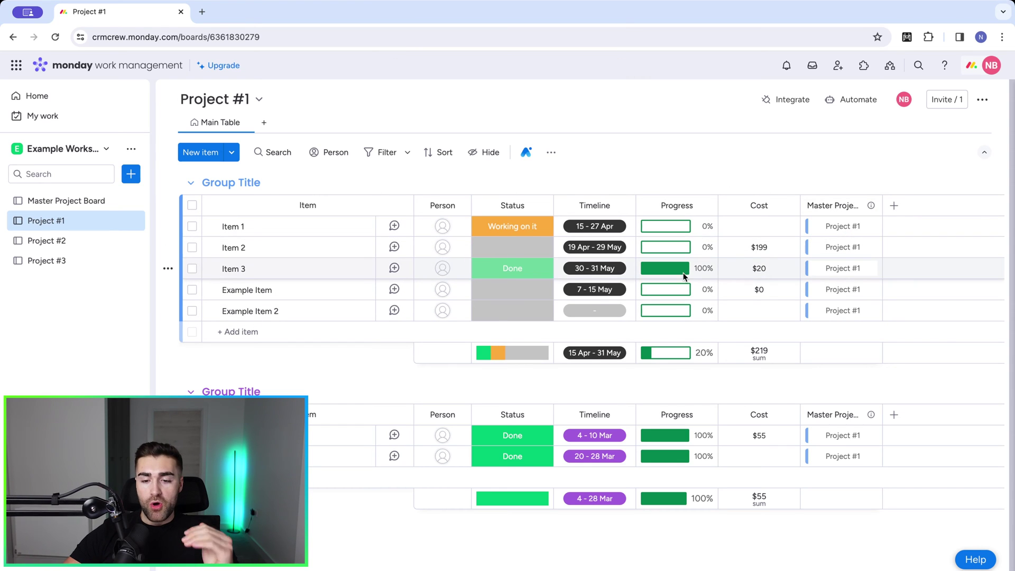
# Step: Add a test item named 'New item' to the first group
pyautogui.click(251, 331)
pyautogui.write('New ite')
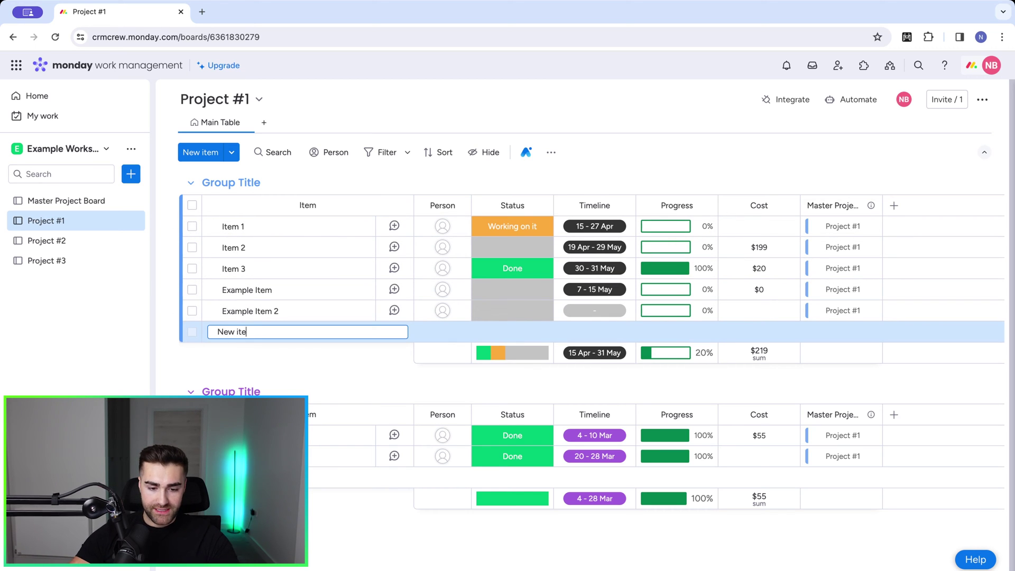
pyautogui.write('m')
pyautogui.press('Return')
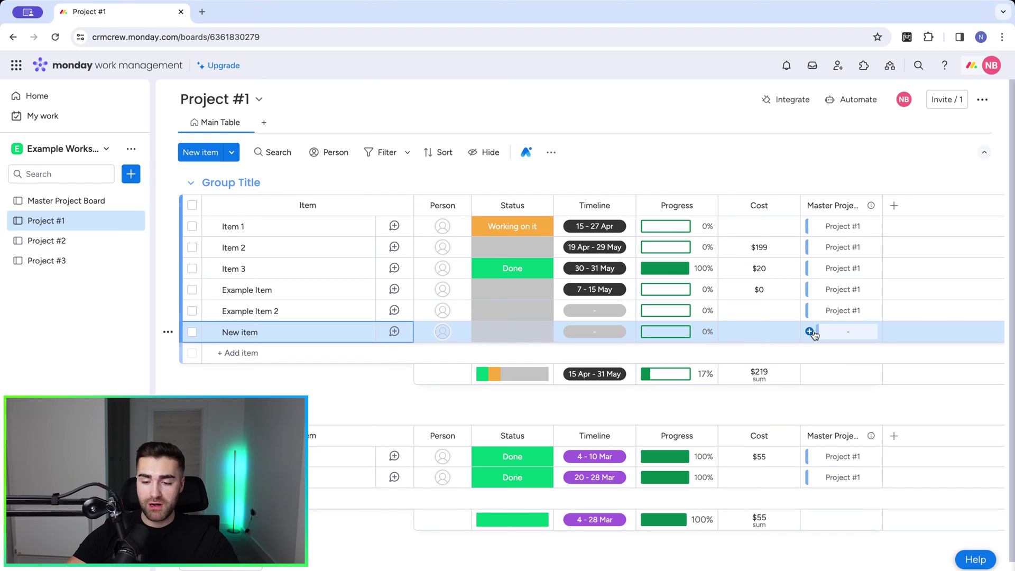
# Step: Delete Example Item 2 and New item, confirming the deletion
pyautogui.click(192, 312)
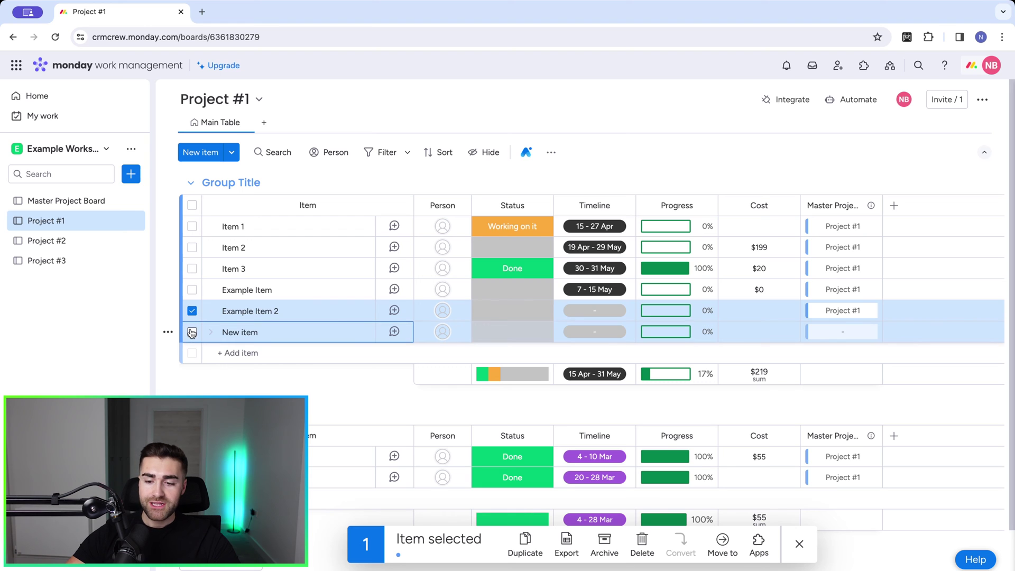
pyautogui.click(192, 332)
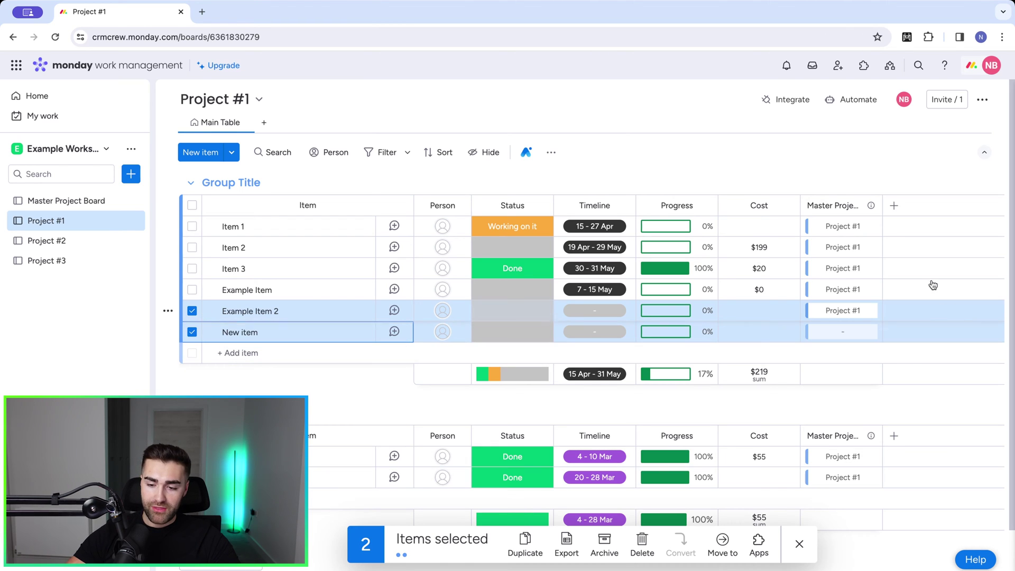
pyautogui.click(642, 545)
pyautogui.click(624, 367)
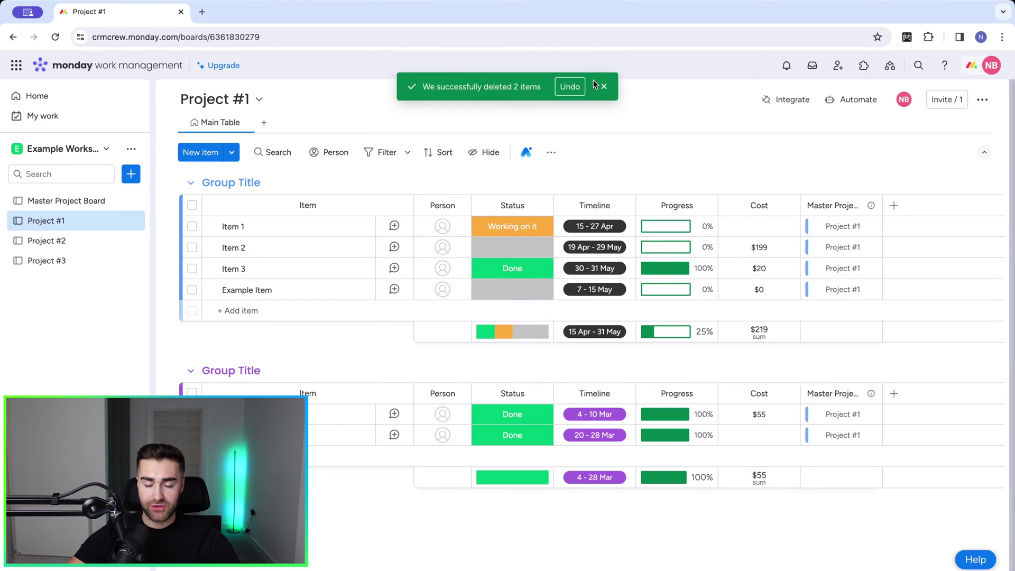
pyautogui.click(605, 86)
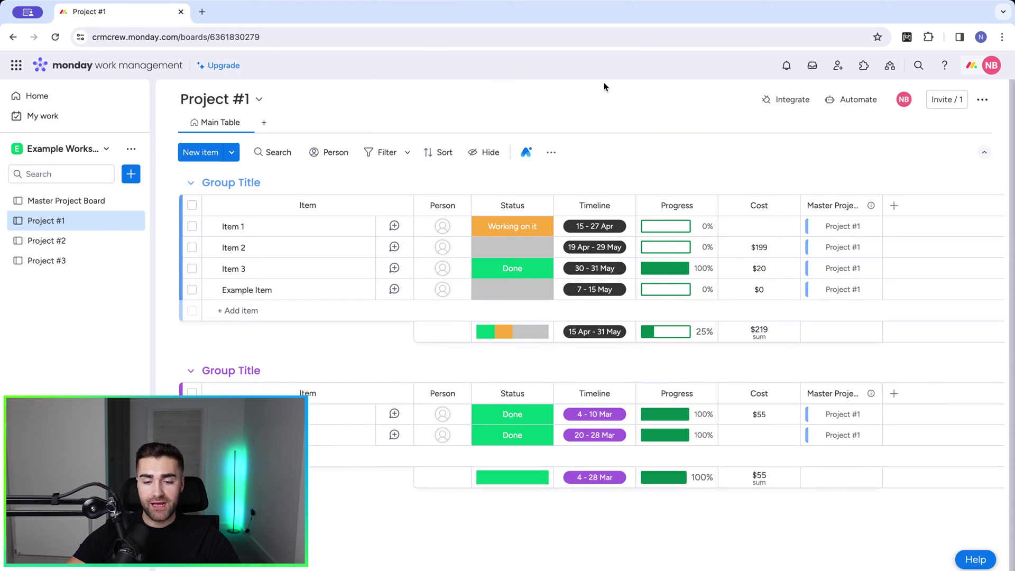
# Step: Set Project #1 as the default Master Project value for new items and save
pyautogui.click(552, 156)
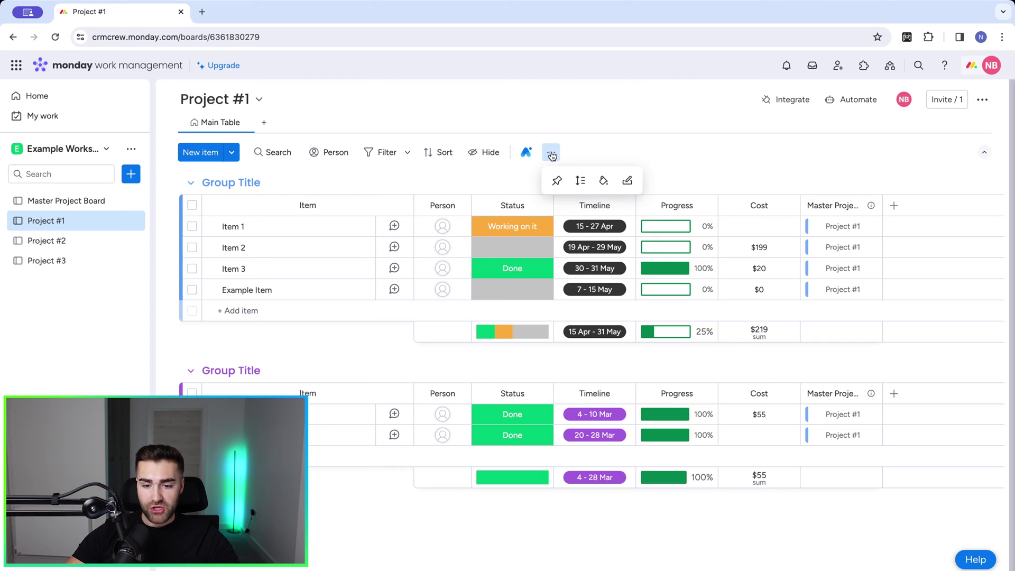
pyautogui.click(629, 181)
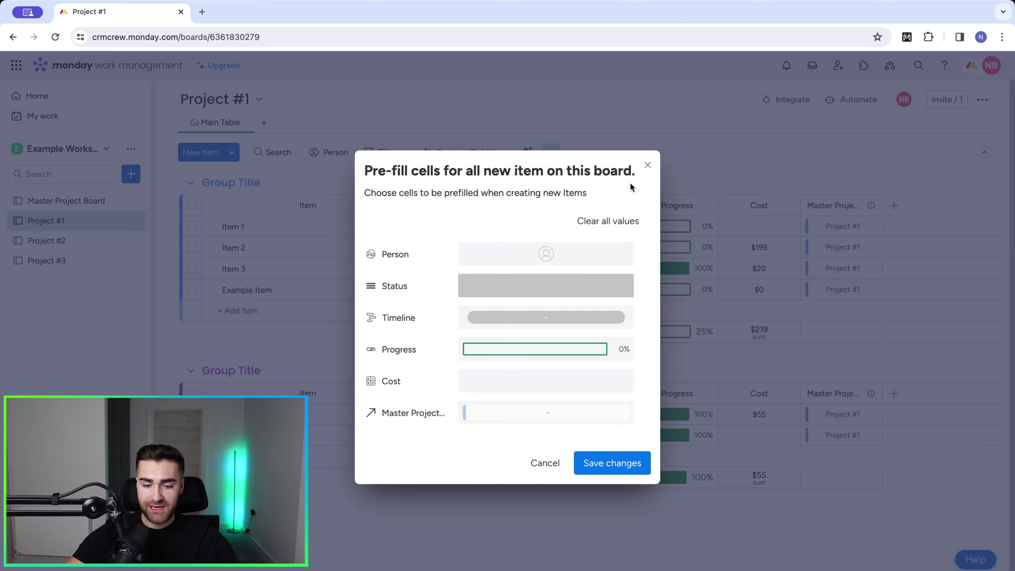
pyautogui.click(467, 414)
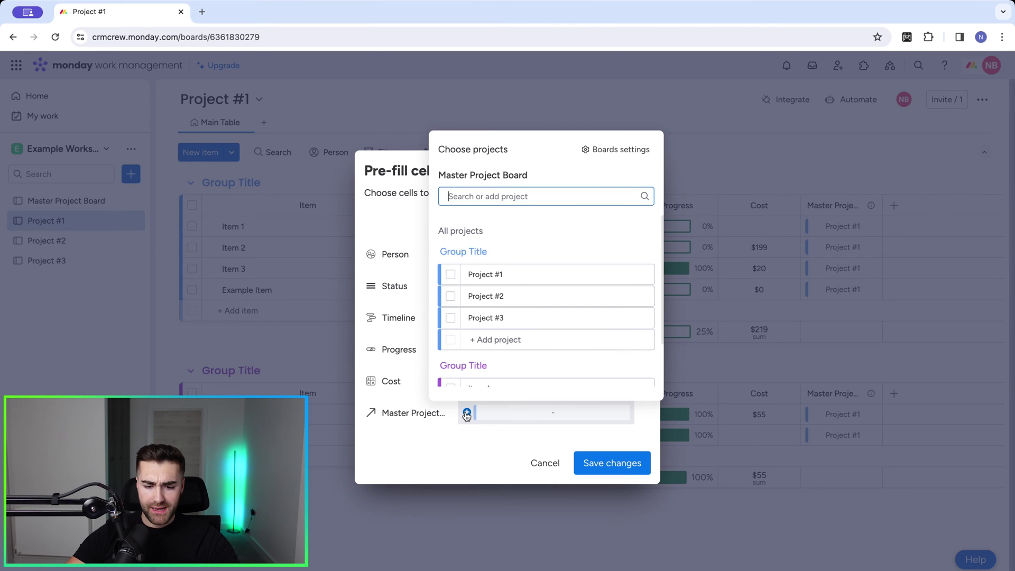
pyautogui.click(451, 273)
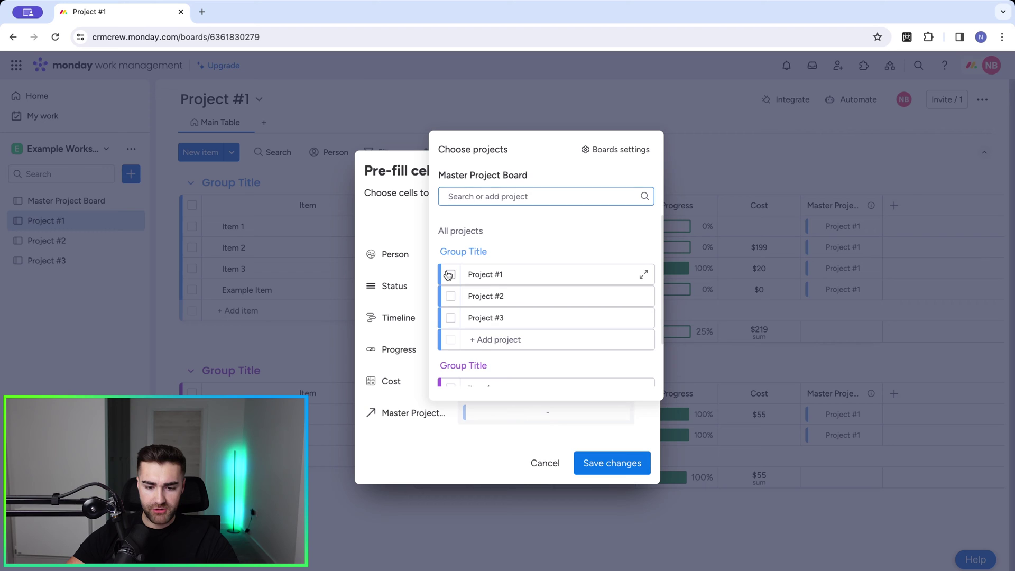
pyautogui.click(478, 469)
pyautogui.click(632, 470)
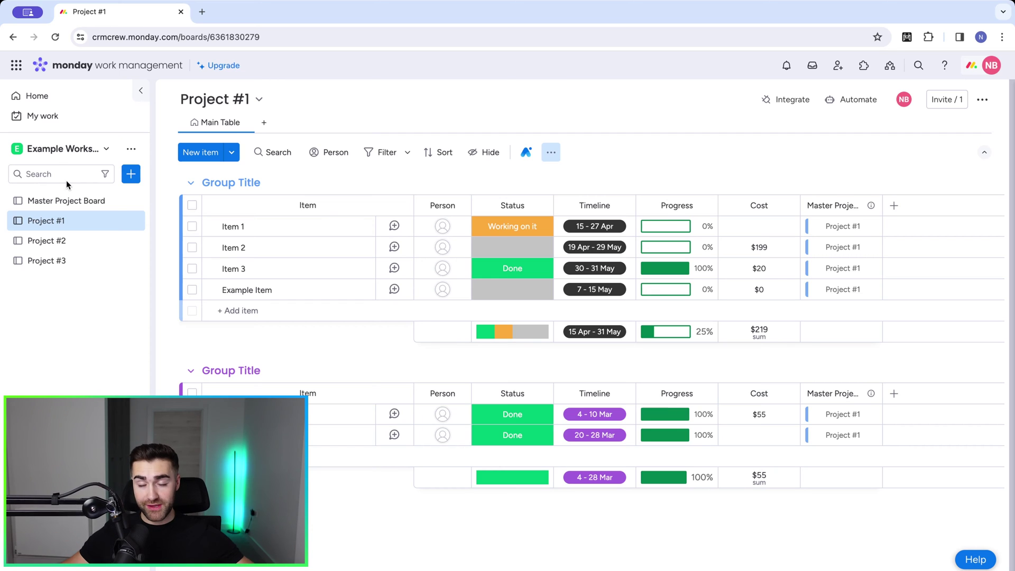
# Step: Add 'Example item #2' to Project #1's first group, auto-linked to Project #1
pyautogui.click(241, 310)
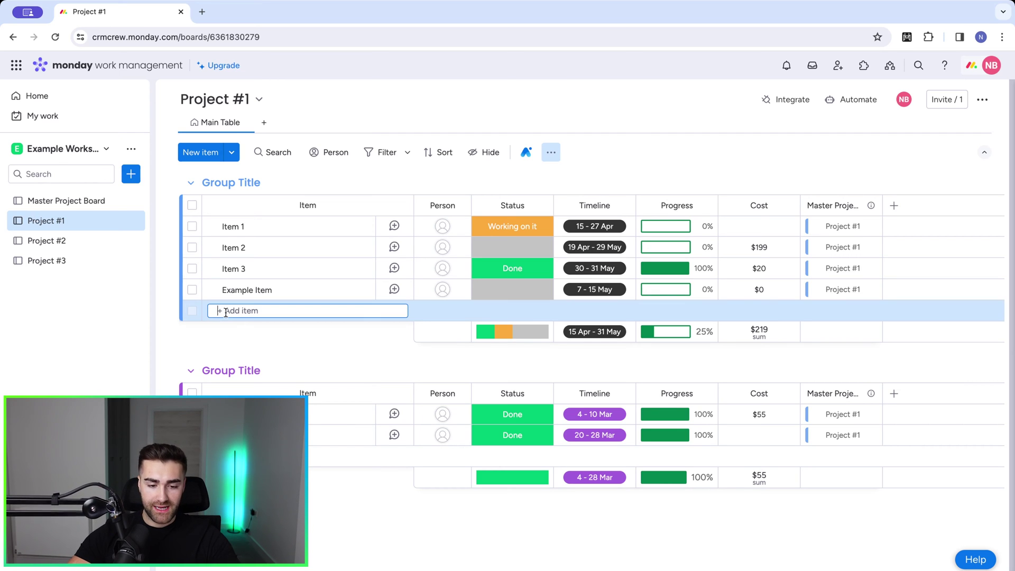
pyautogui.write('Example item ')
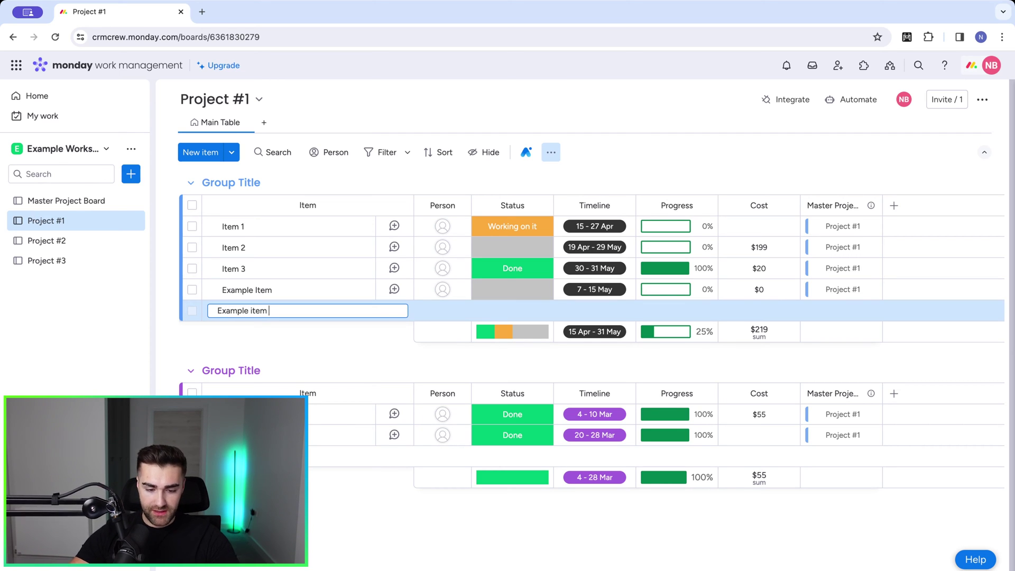
pyautogui.write('#2')
pyautogui.press('Return')
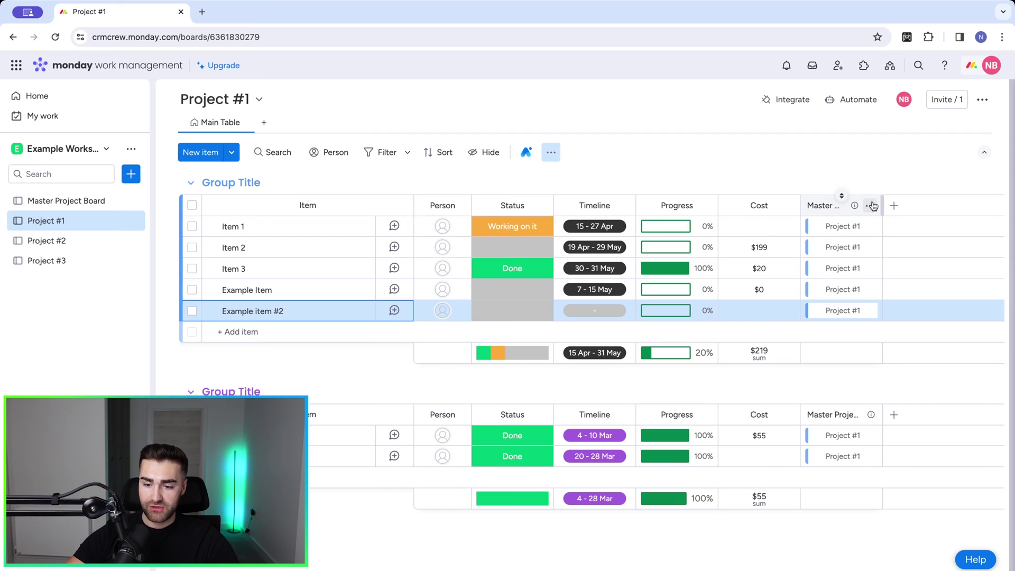
# Step: Restrict editing of Project #1's Master Project column so only the board owner can edit it
pyautogui.click(870, 206)
pyautogui.moveTo(815, 234)
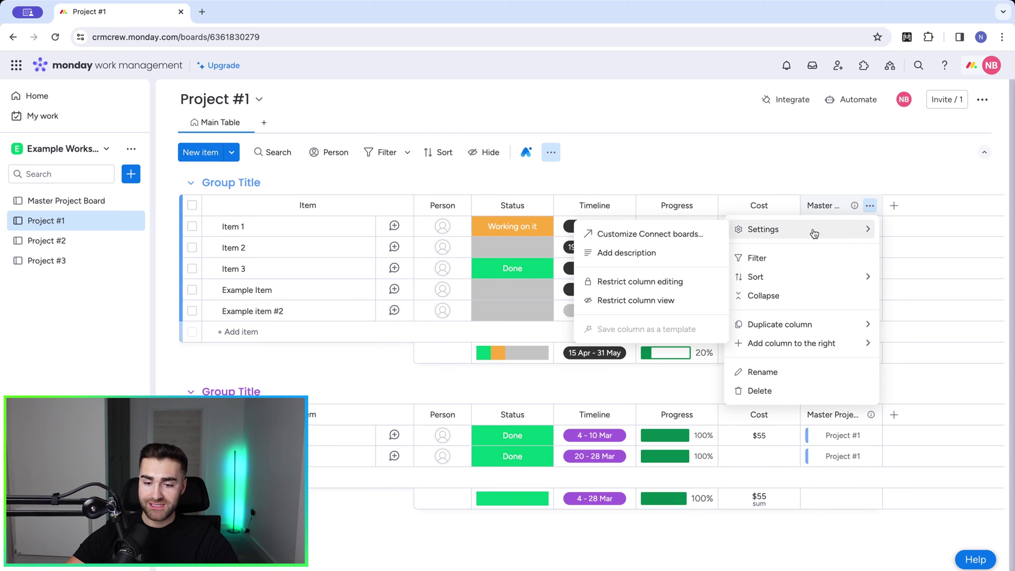
pyautogui.click(641, 280)
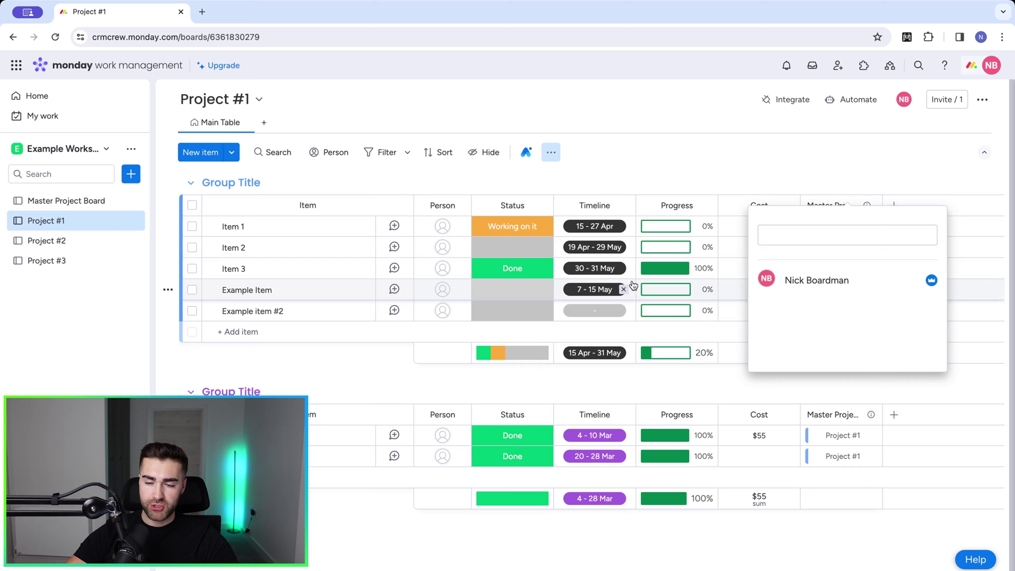
pyautogui.click(823, 170)
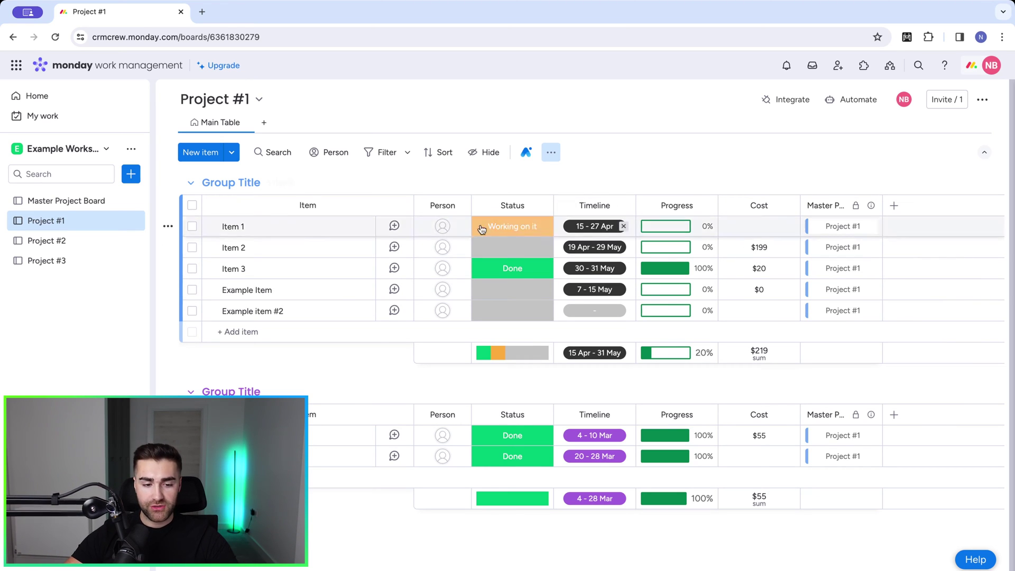
# Step: On Project #2, remove 'link to' from the 'link to Master Project Board' column title
pyautogui.click(32, 245)
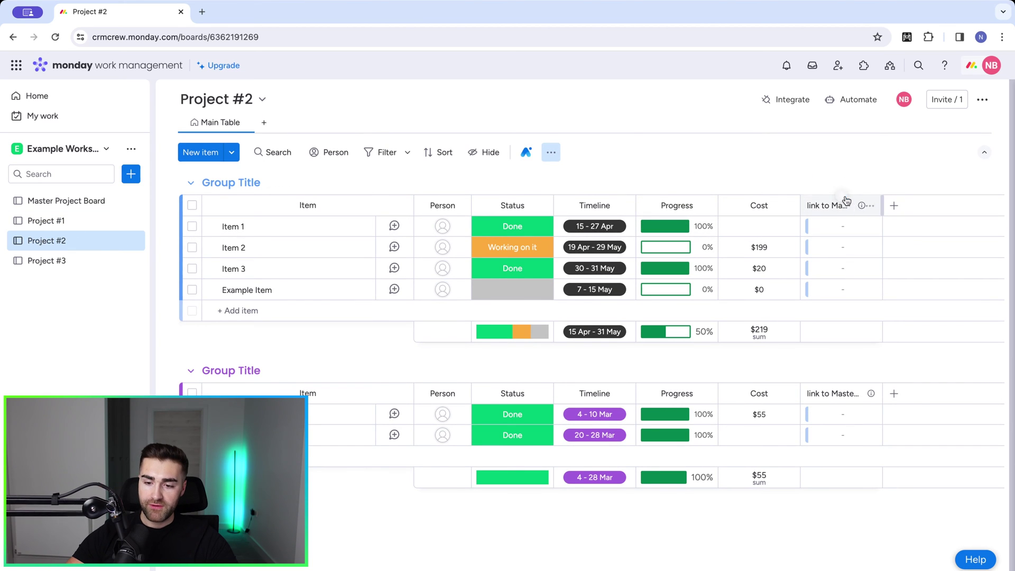
pyautogui.click(828, 206)
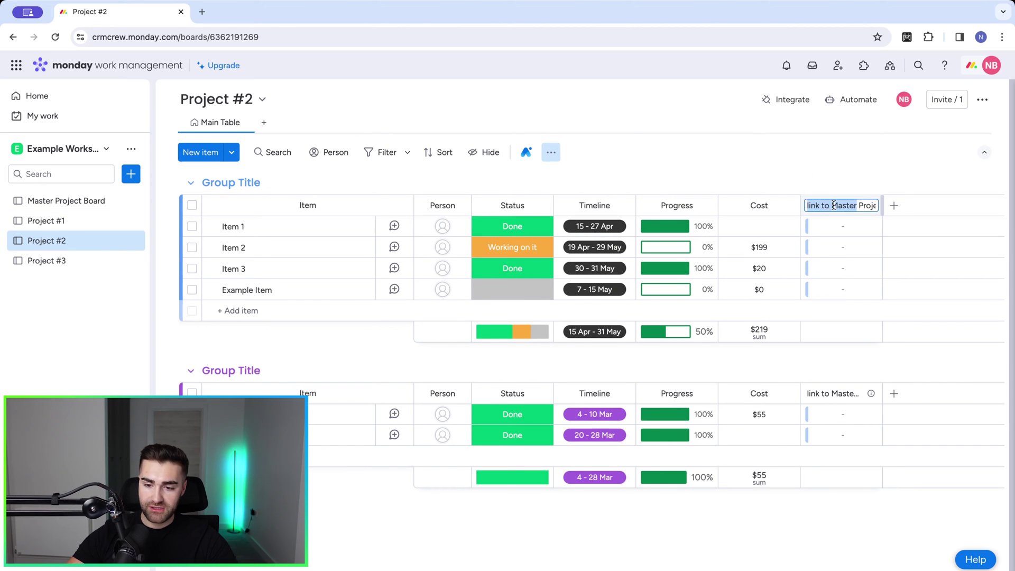
pyautogui.press('BackSpace')
pyautogui.press('Return')
# Step: Link all six Project #2 items to Project #2 in the Master Project column
pyautogui.click(192, 227)
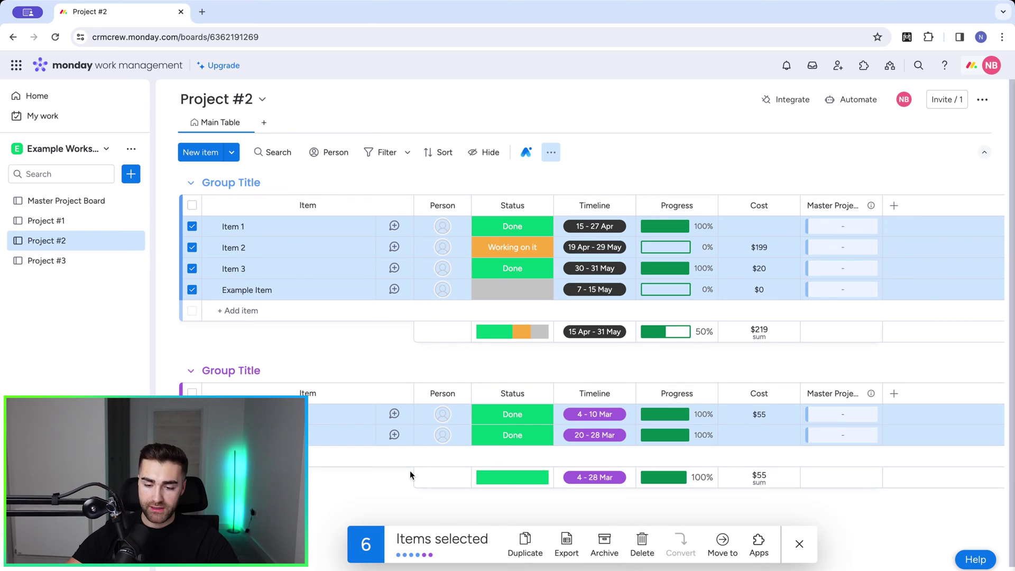
pyautogui.click(809, 227)
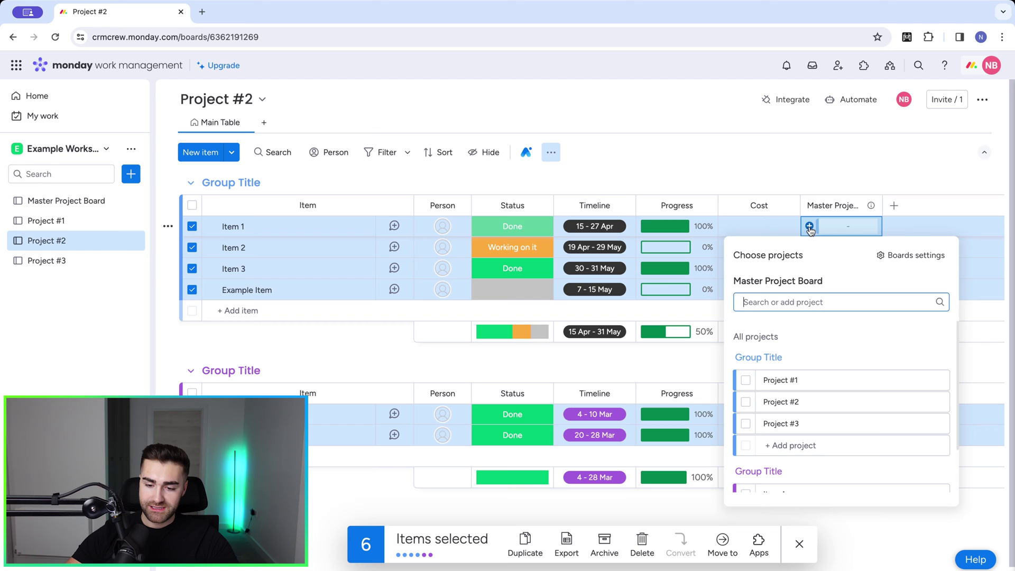
pyautogui.click(746, 402)
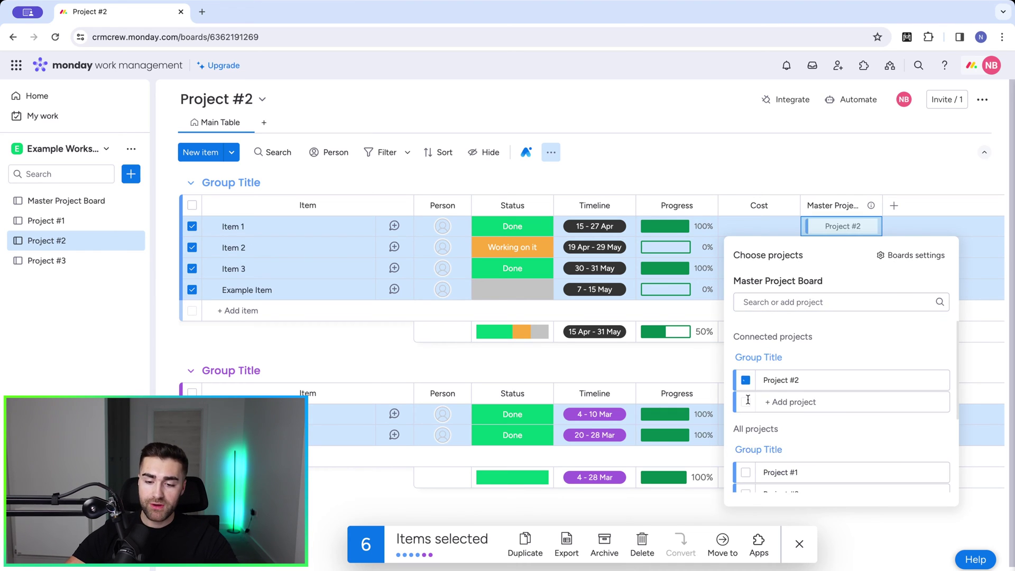
pyautogui.click(751, 182)
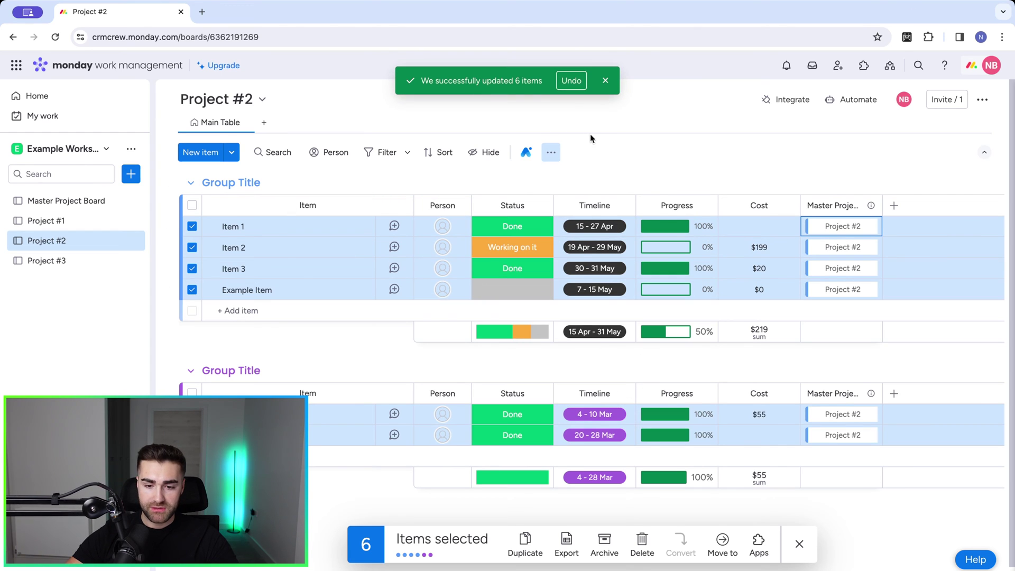
pyautogui.press('Escape')
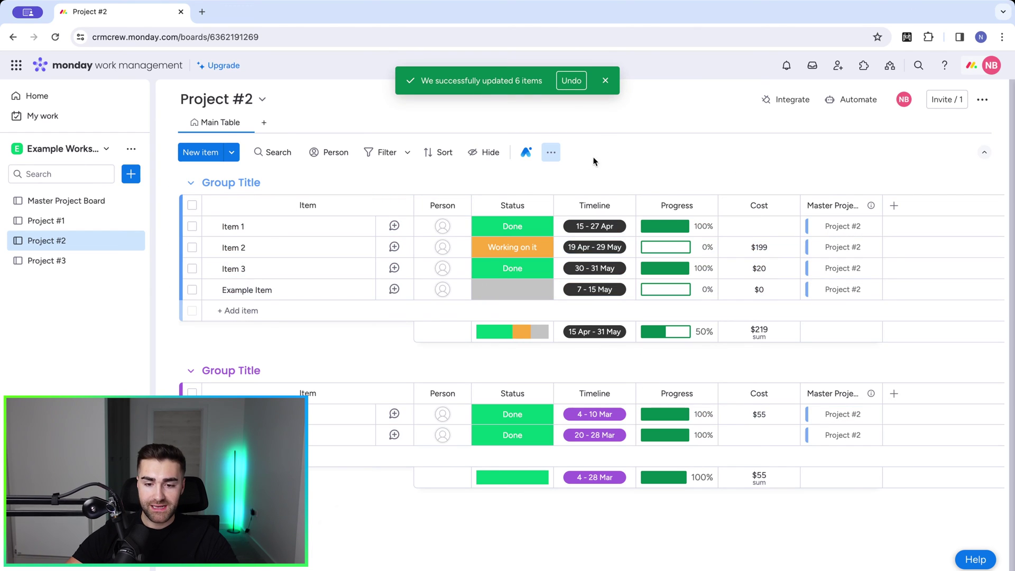
pyautogui.click(552, 153)
pyautogui.click(606, 81)
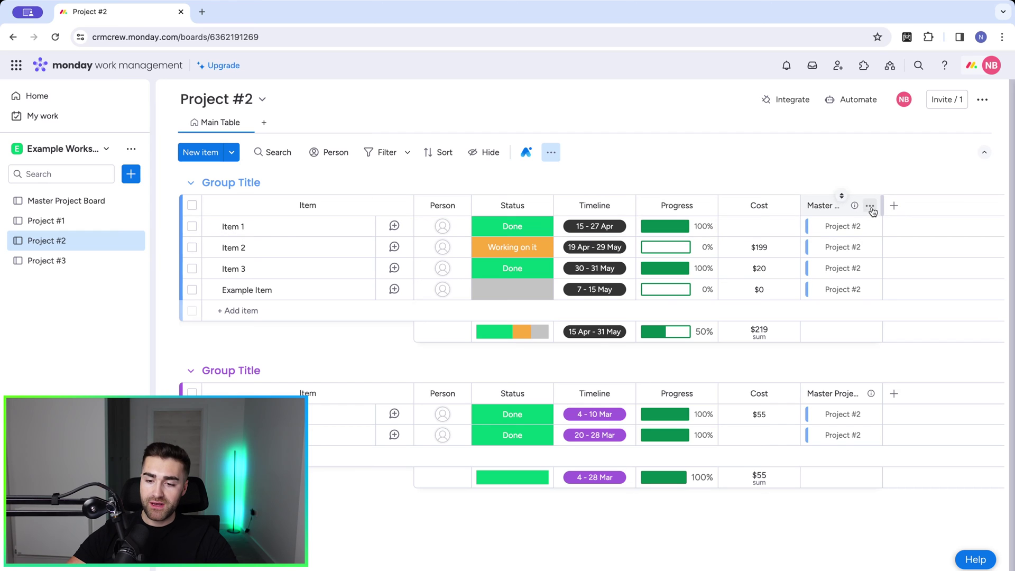
# Step: Restrict editing of the Master Project column on Project #2
pyautogui.click(870, 205)
pyautogui.moveTo(738, 238)
pyautogui.click(641, 281)
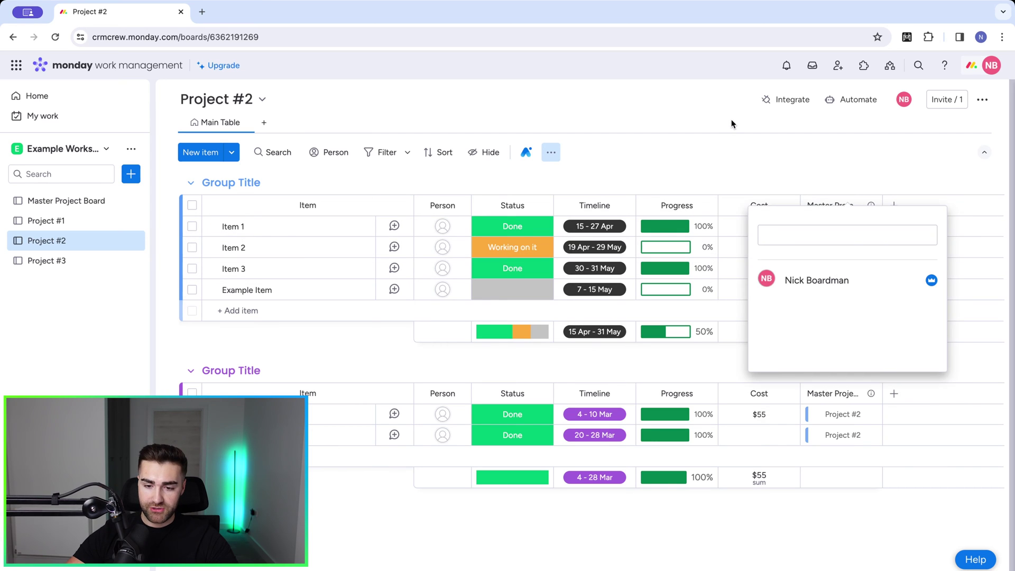
pyautogui.click(574, 165)
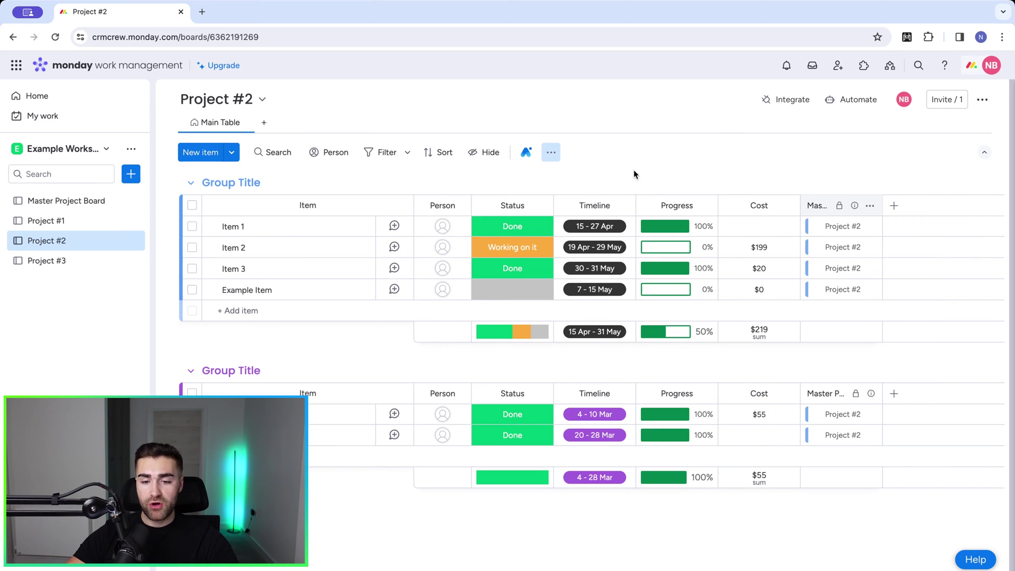
pyautogui.click(552, 154)
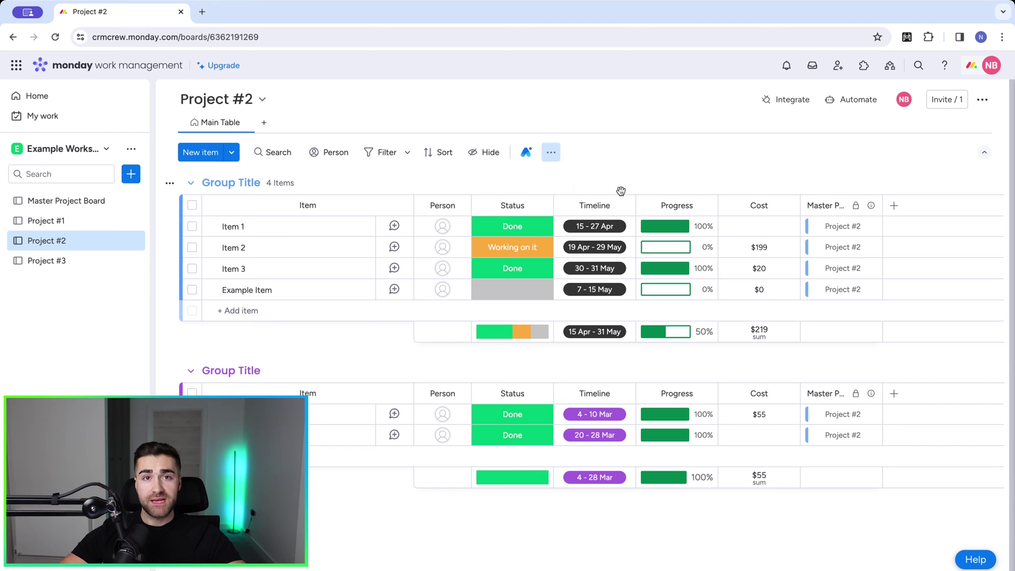
pyautogui.click(621, 190)
# Step: On Project #3, select all six items and link them to Project #3
pyautogui.click(62, 263)
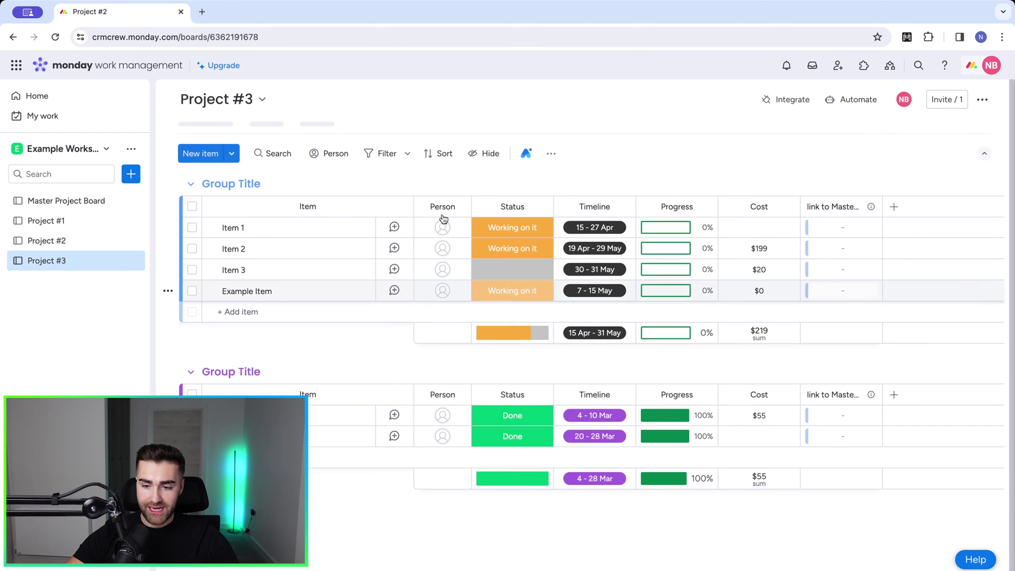
pyautogui.hotkey('ctrl', 'a')
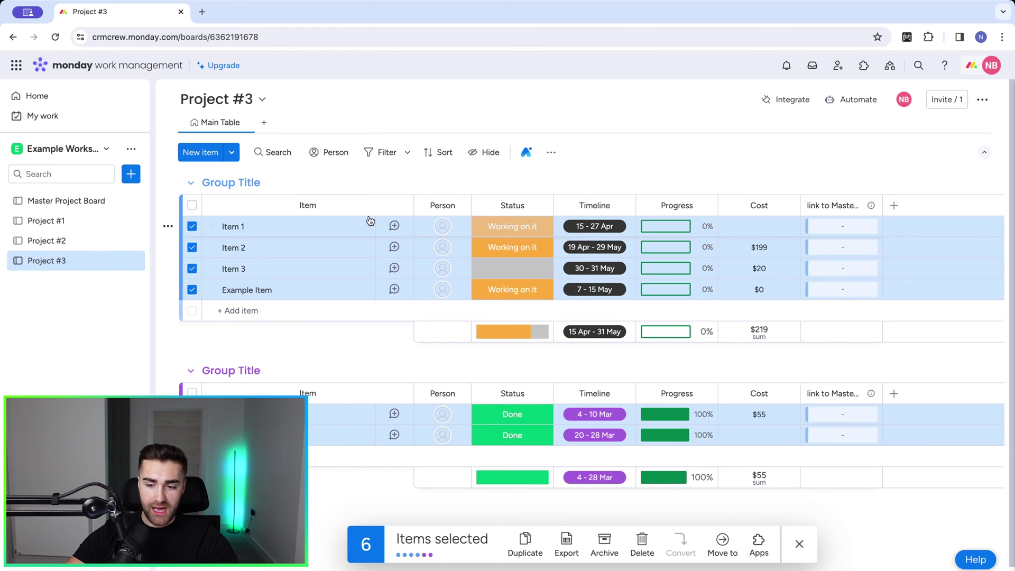
pyautogui.click(817, 226)
pyautogui.click(746, 424)
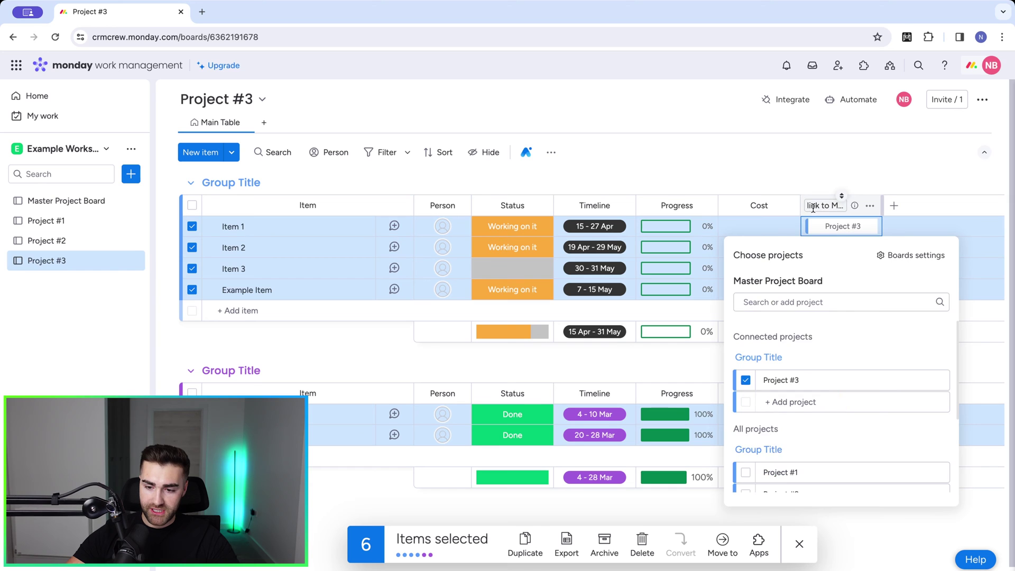
# Step: Rename Project #3's link column from 'link to Master Project Board' to 'Master Project Board'
pyautogui.click(828, 205)
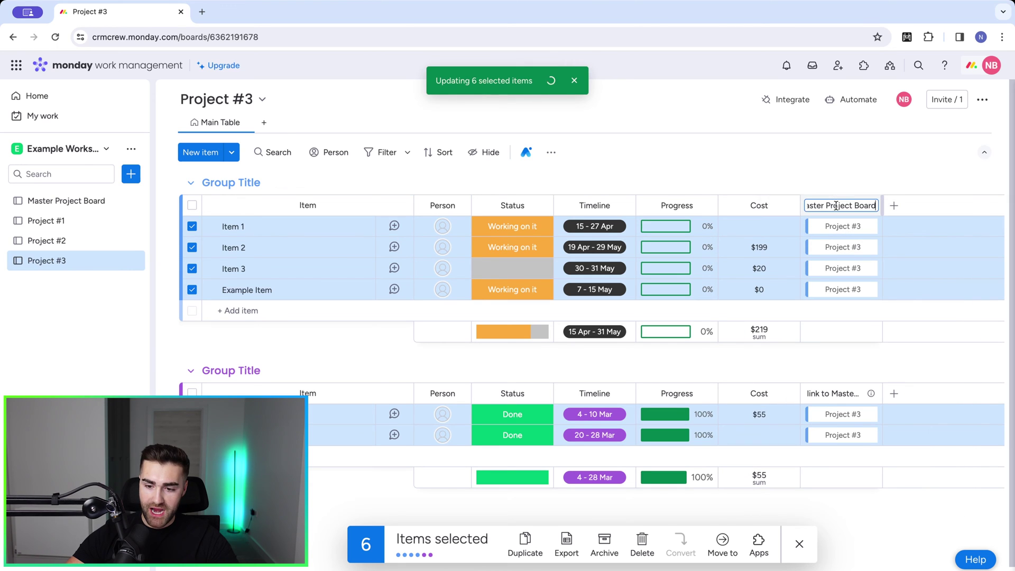
pyautogui.click(810, 206)
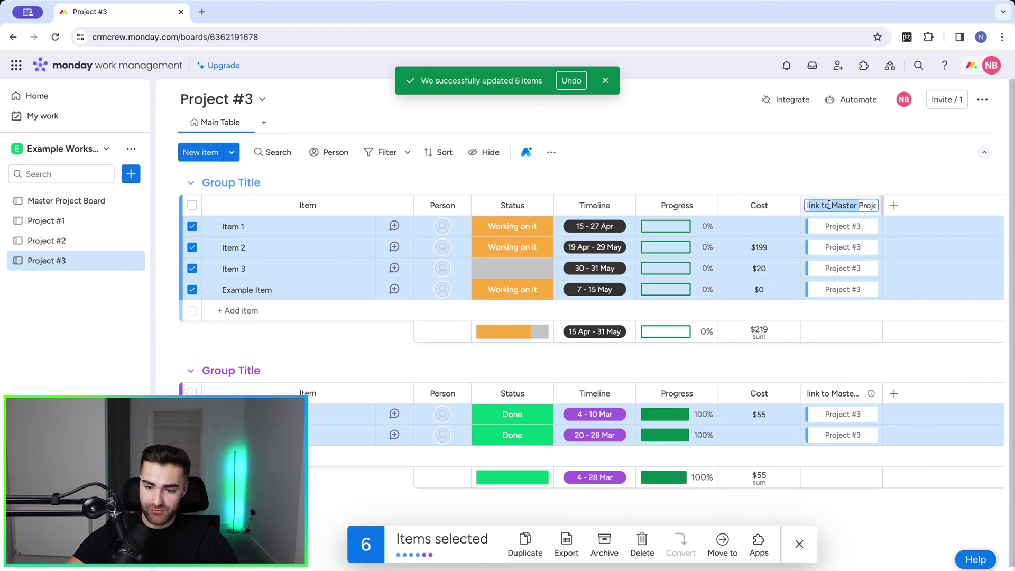
pyautogui.press('BackSpace')
pyautogui.press('Return')
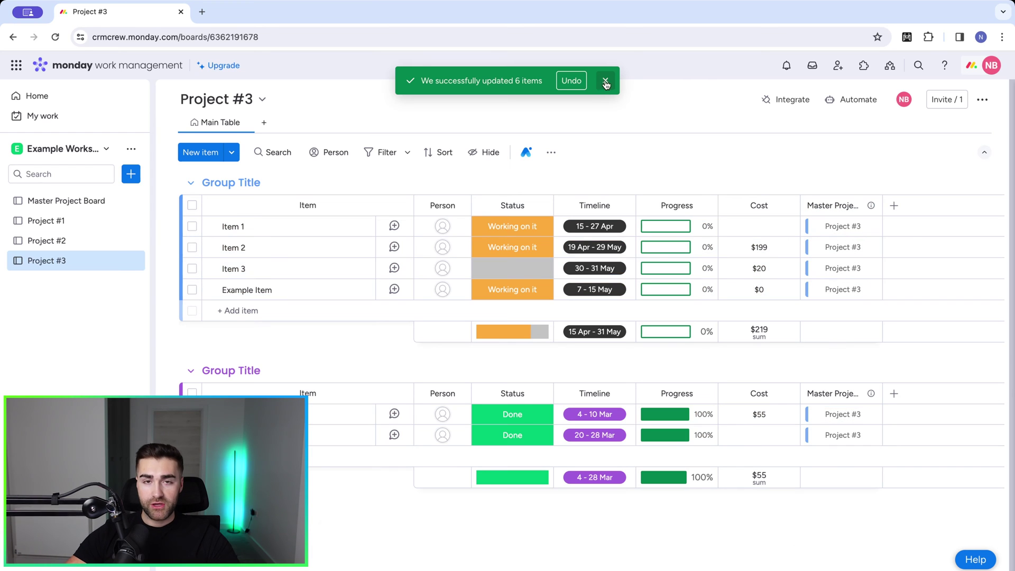
pyautogui.click(606, 82)
pyautogui.click(552, 153)
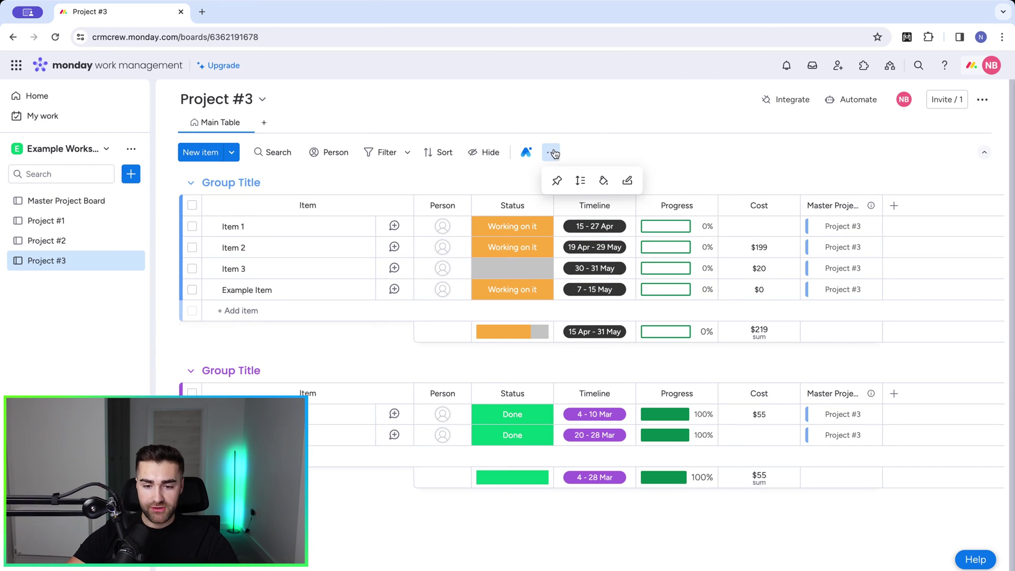
pyautogui.click(824, 149)
# Step: Restrict editing of Project #3's Master Project Board column
pyautogui.click(870, 205)
pyautogui.moveTo(760, 229)
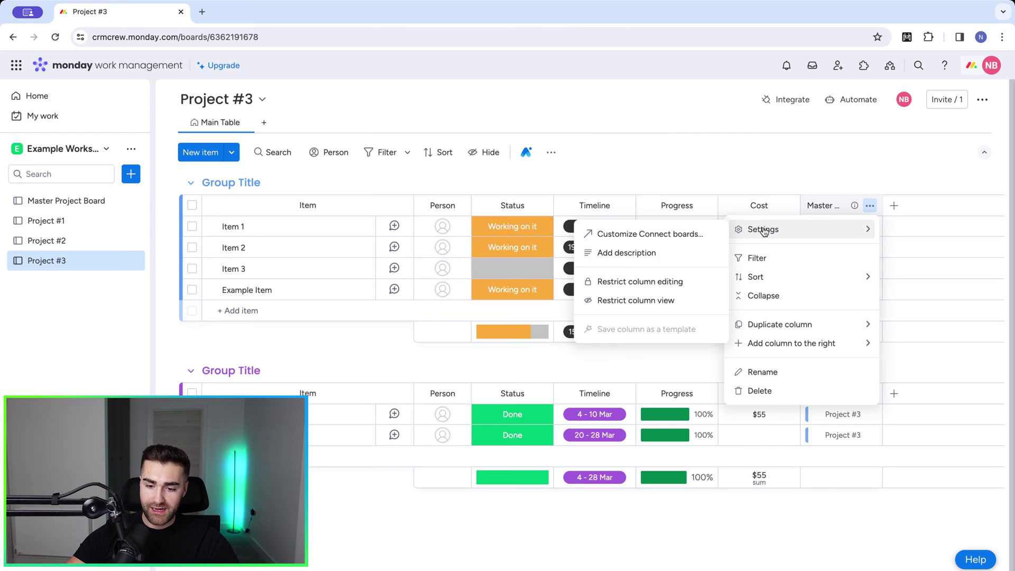
pyautogui.click(631, 283)
pyautogui.click(820, 157)
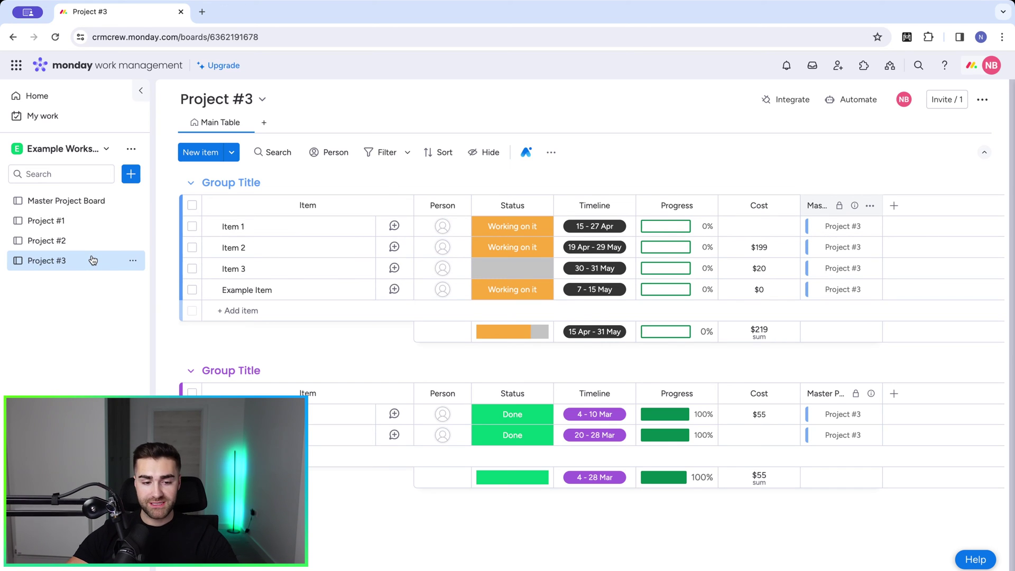
# Step: Review each project's linked items and status bars on the Master Project Board, Project #1 at 42.9% done
pyautogui.click(44, 201)
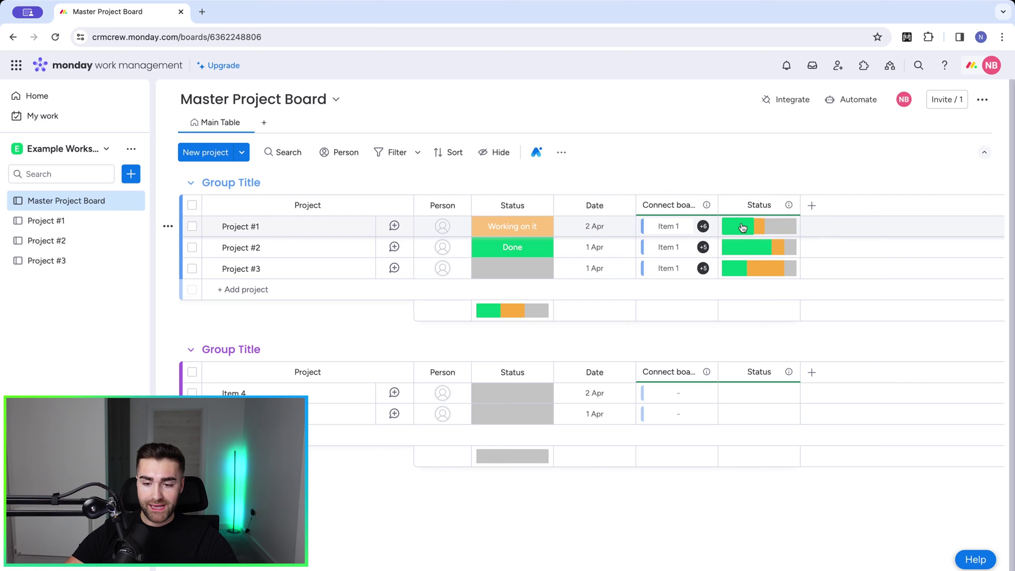
pyautogui.moveTo(742, 227)
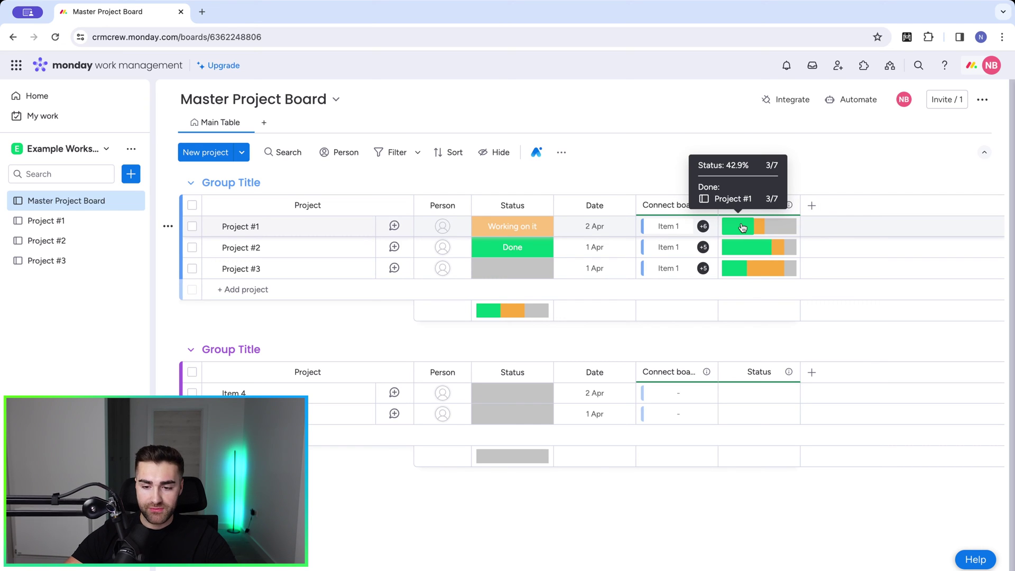
pyautogui.moveTo(776, 228)
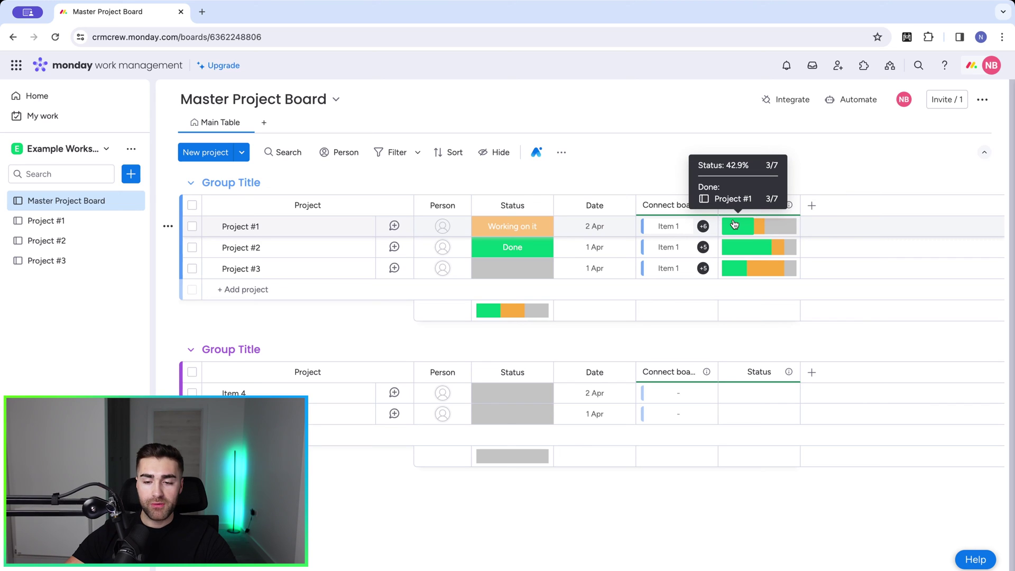
pyautogui.click(732, 199)
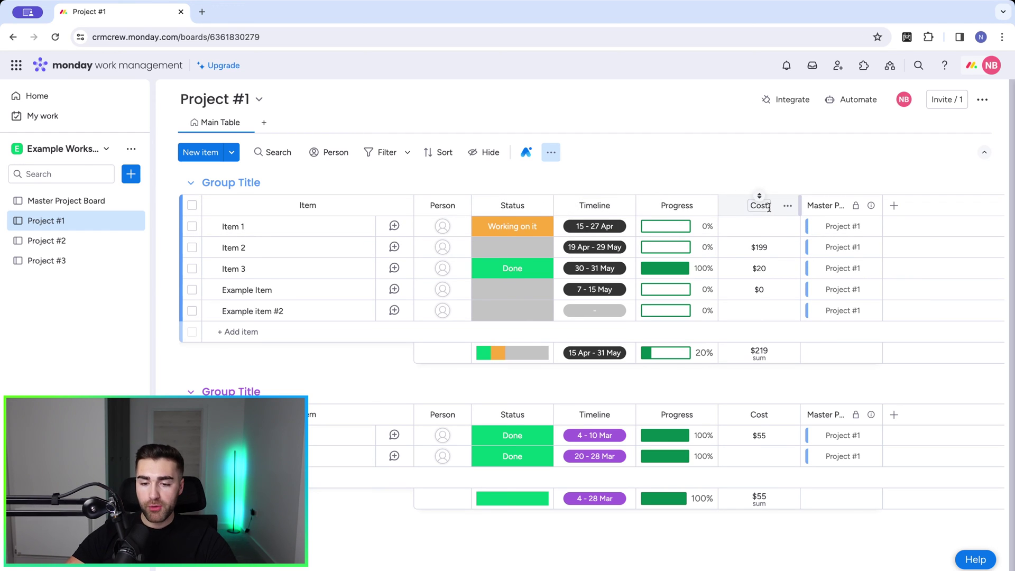
pyautogui.click(91, 204)
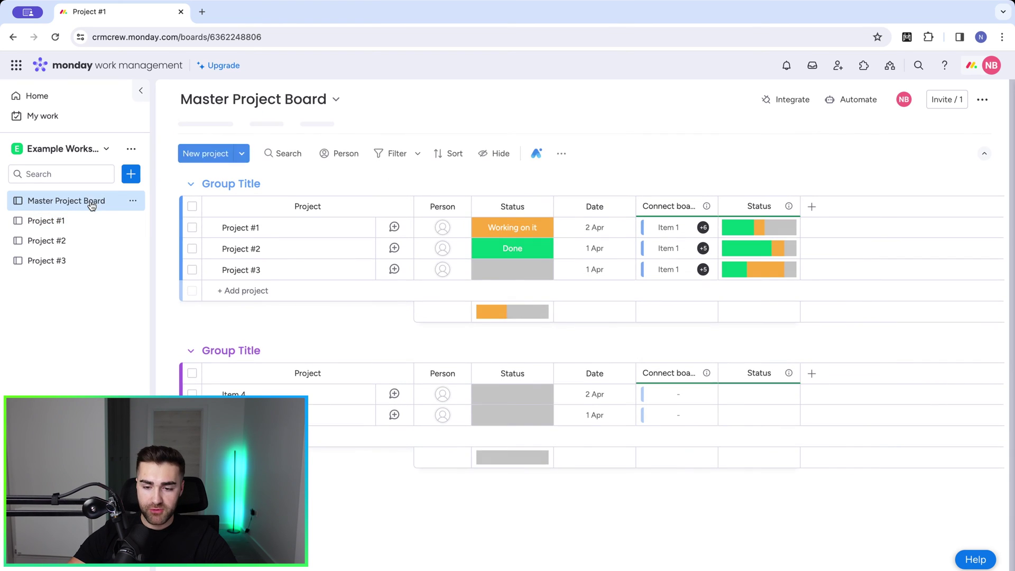
# Step: Add a Mirror column to the Master Project Board sourced from the Connect boards column
pyautogui.click(813, 206)
pyautogui.write('mirror')
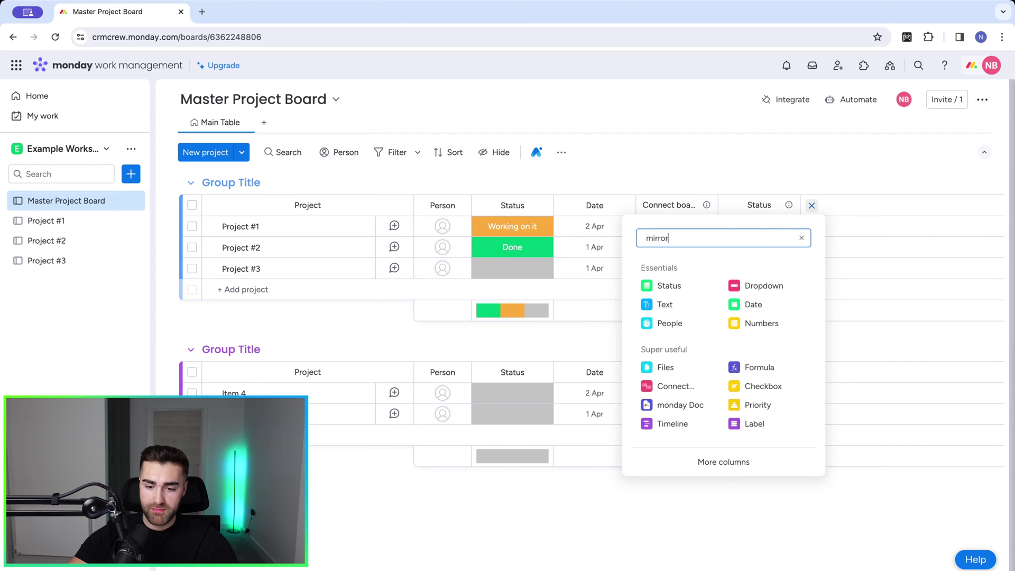
pyautogui.click(678, 284)
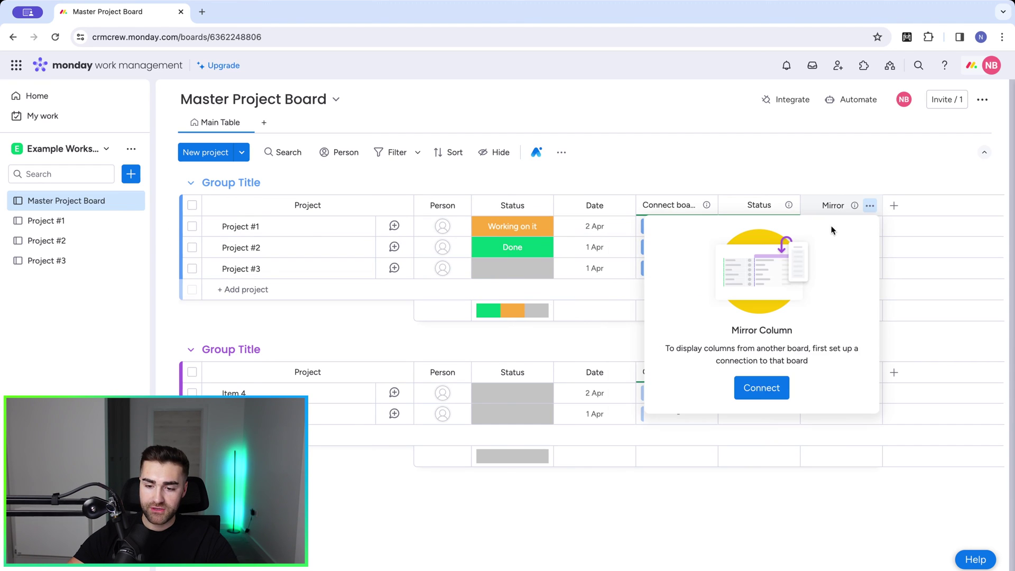
pyautogui.click(756, 388)
pyautogui.click(722, 253)
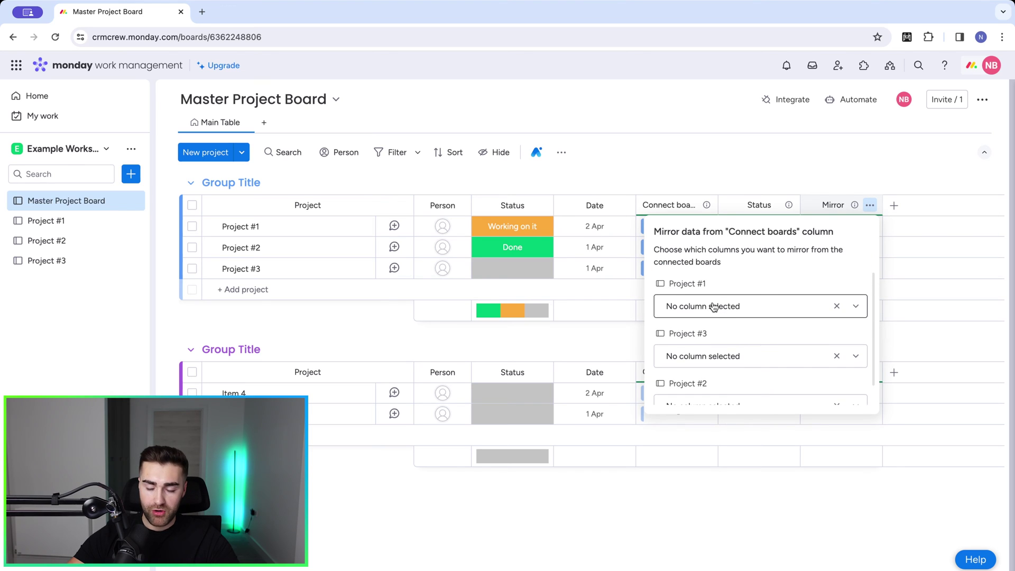
pyautogui.scroll(-1, 713, 308)
pyautogui.scroll(1, 714, 308)
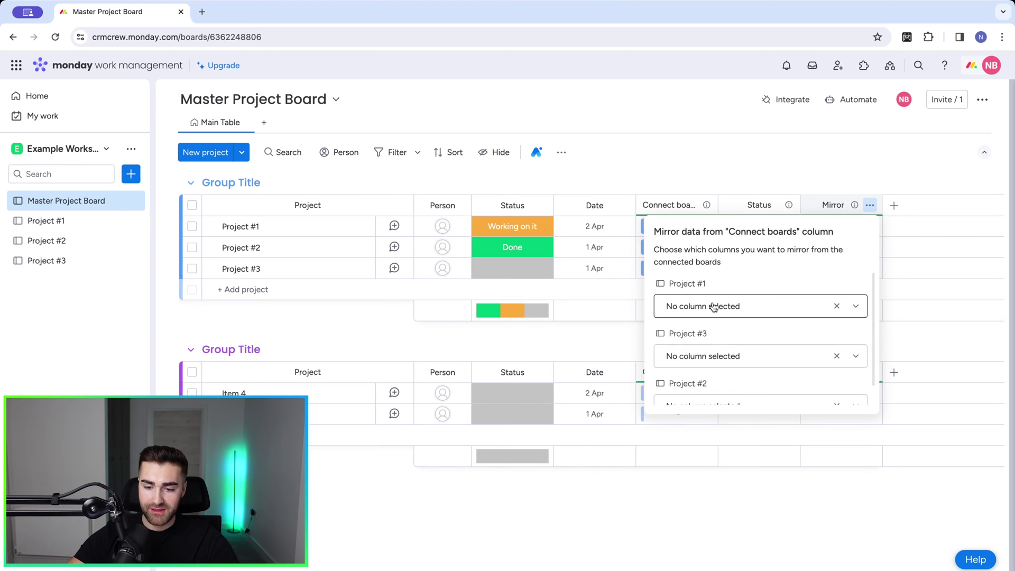
# Step: Mirror the Timeline column from Project #1, Project #3 and Project #2
pyautogui.click(718, 306)
pyautogui.scroll(-1, 709, 402)
pyautogui.click(708, 418)
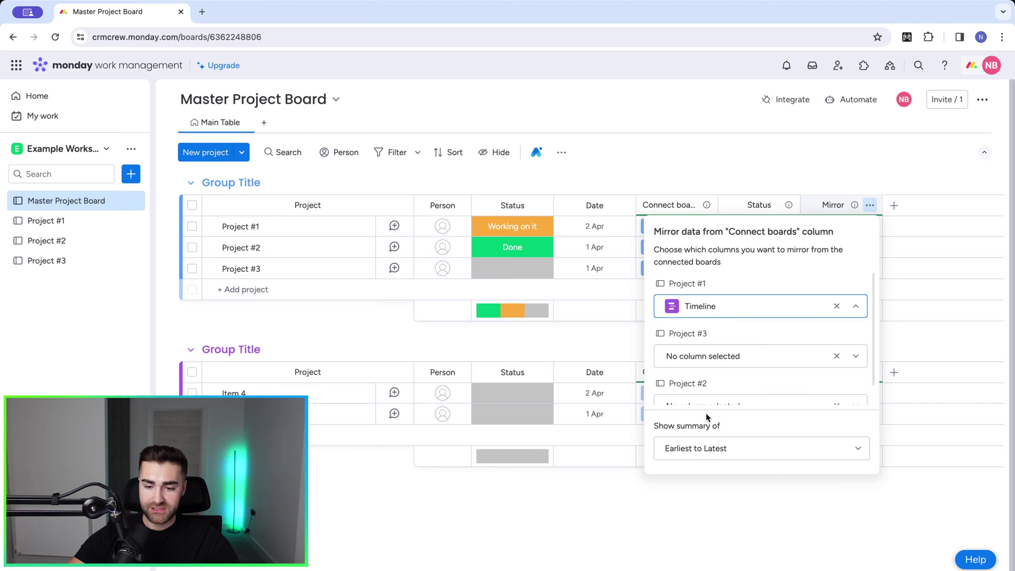
pyautogui.click(717, 355)
pyautogui.click(706, 386)
pyautogui.scroll(-1, 706, 386)
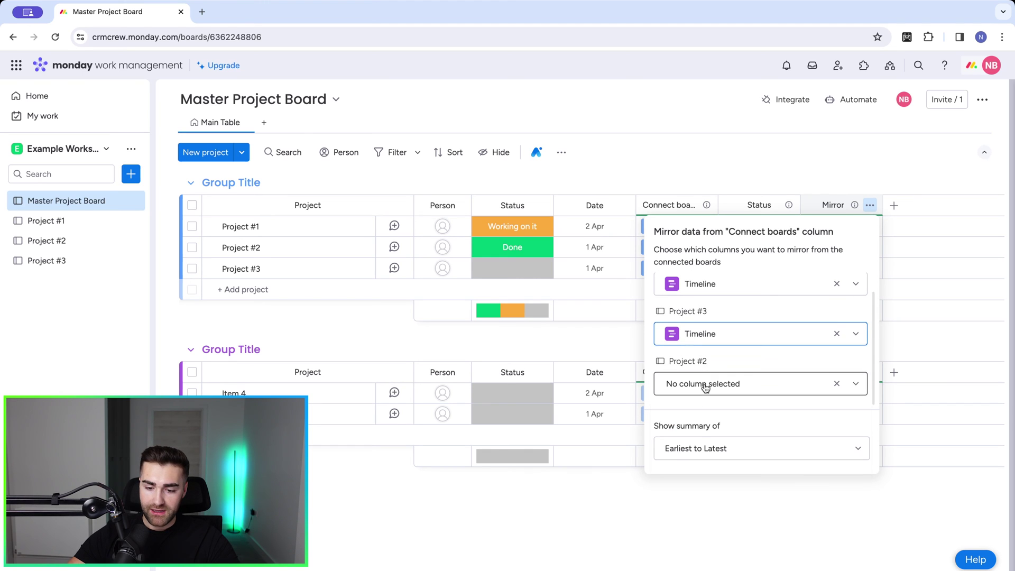
pyautogui.click(706, 385)
pyautogui.click(704, 415)
pyautogui.click(934, 256)
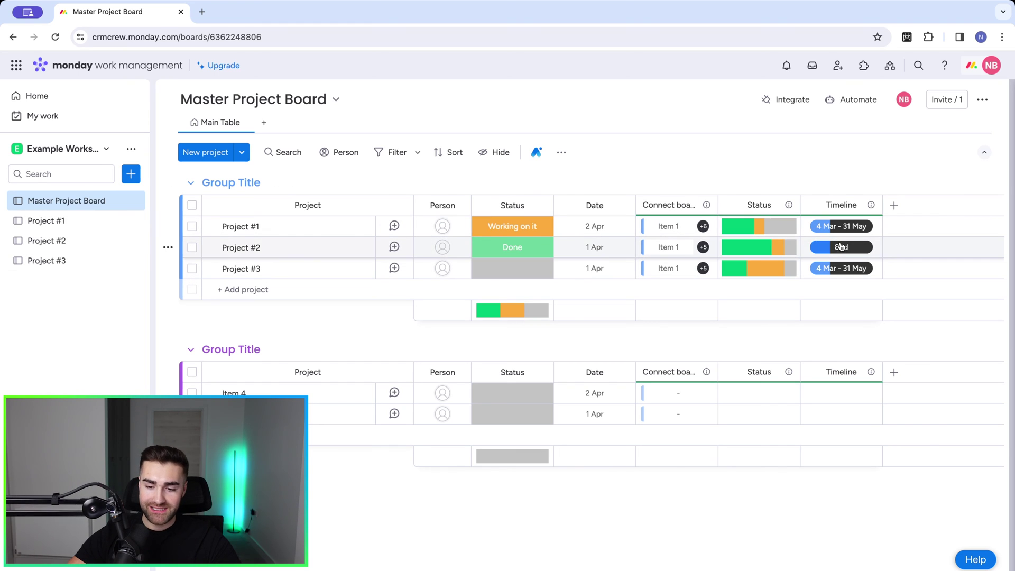
# Step: Change a Project #2 item's timeline from 4–10 Mar to 15–21 Apr, then check the Master Project Board
pyautogui.click(78, 239)
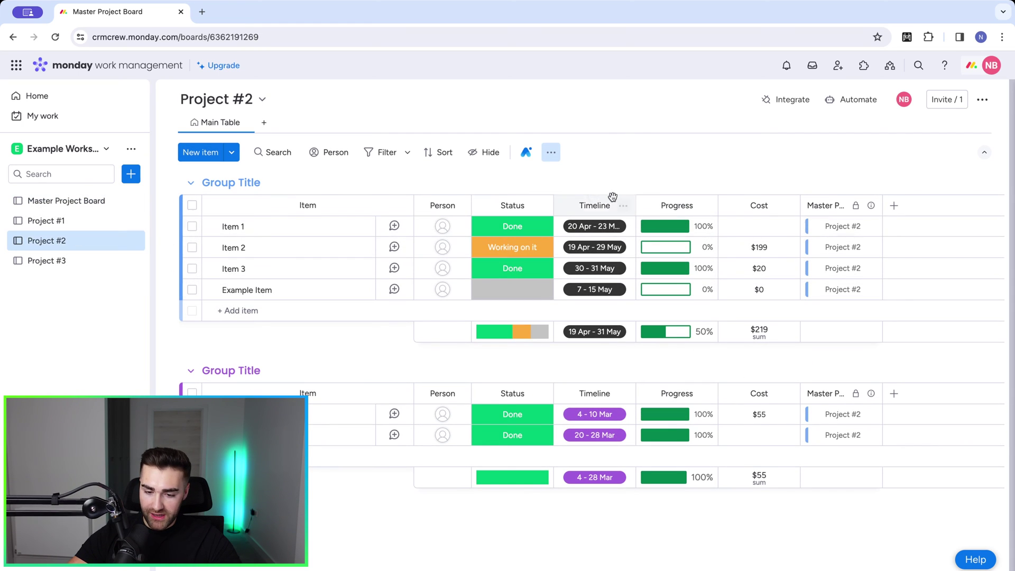
pyautogui.click(594, 414)
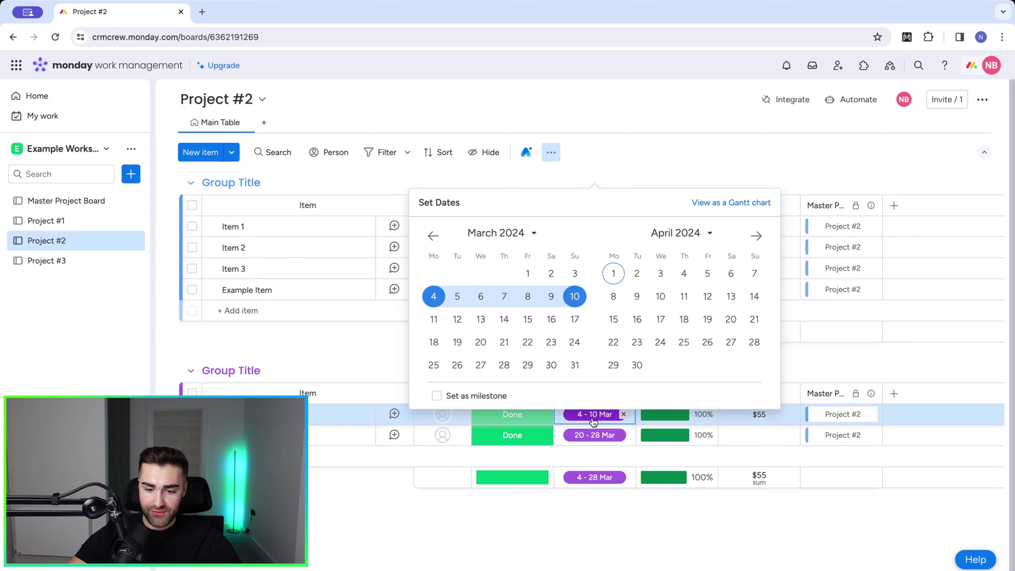
pyautogui.click(613, 321)
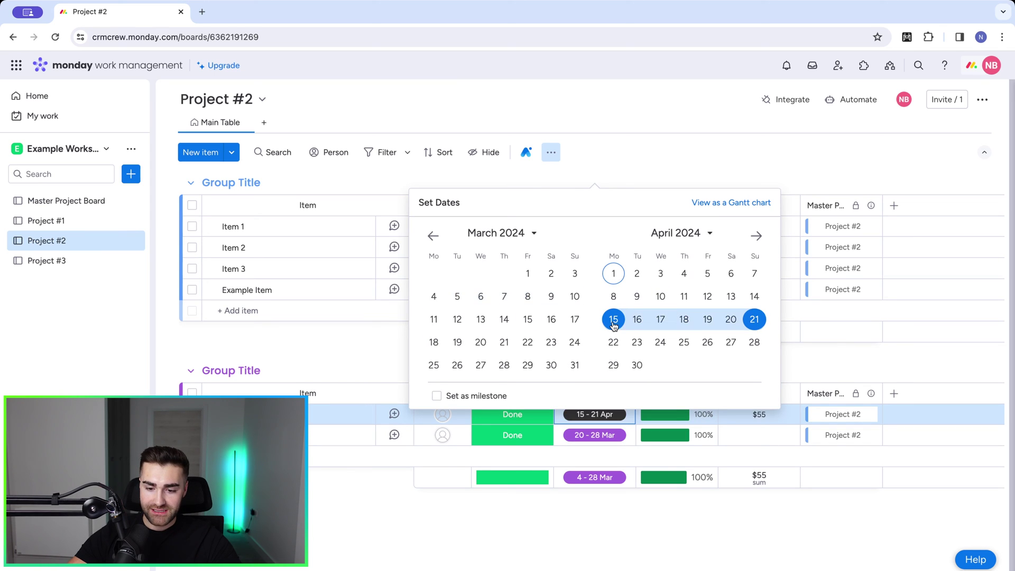
pyautogui.click(691, 155)
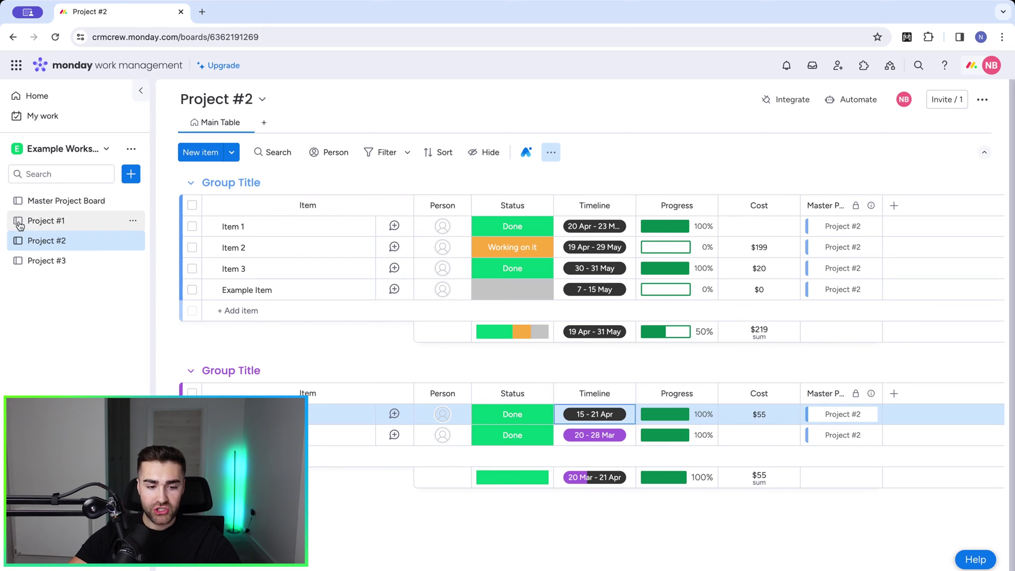
pyautogui.click(53, 201)
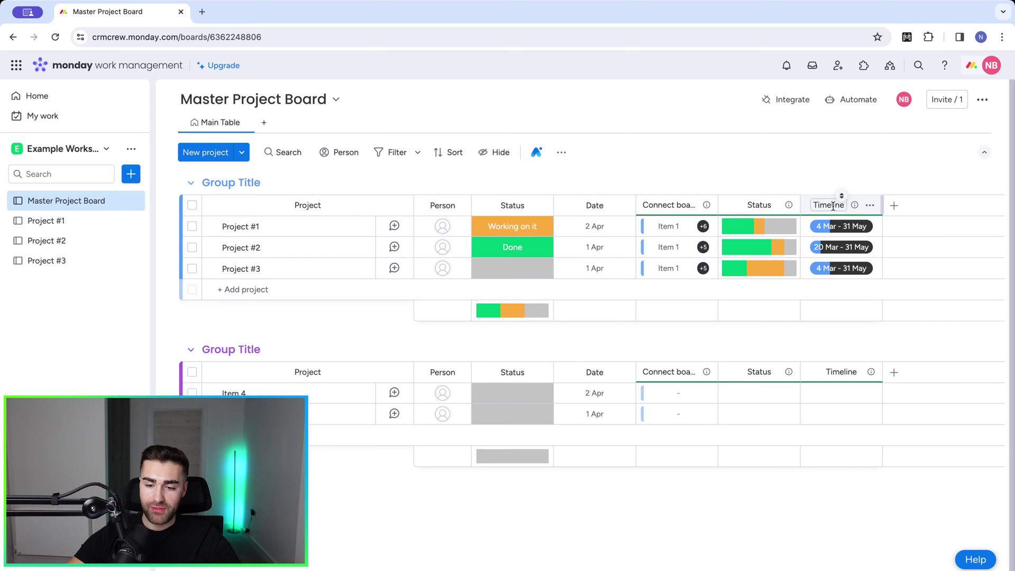
# Step: Add another Mirror column on the Master Project Board using the existing board connection
pyautogui.click(43, 221)
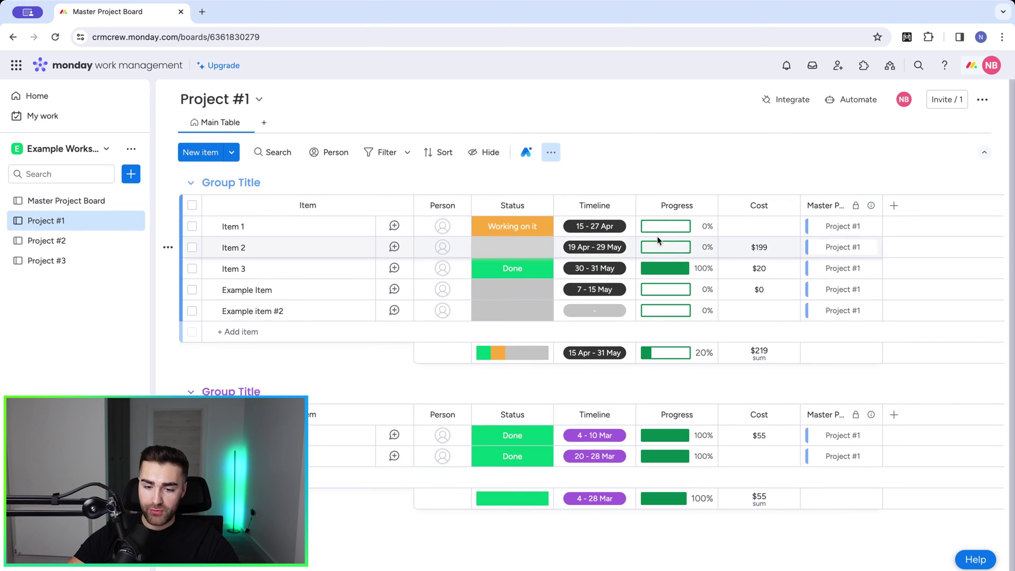
pyautogui.click(67, 200)
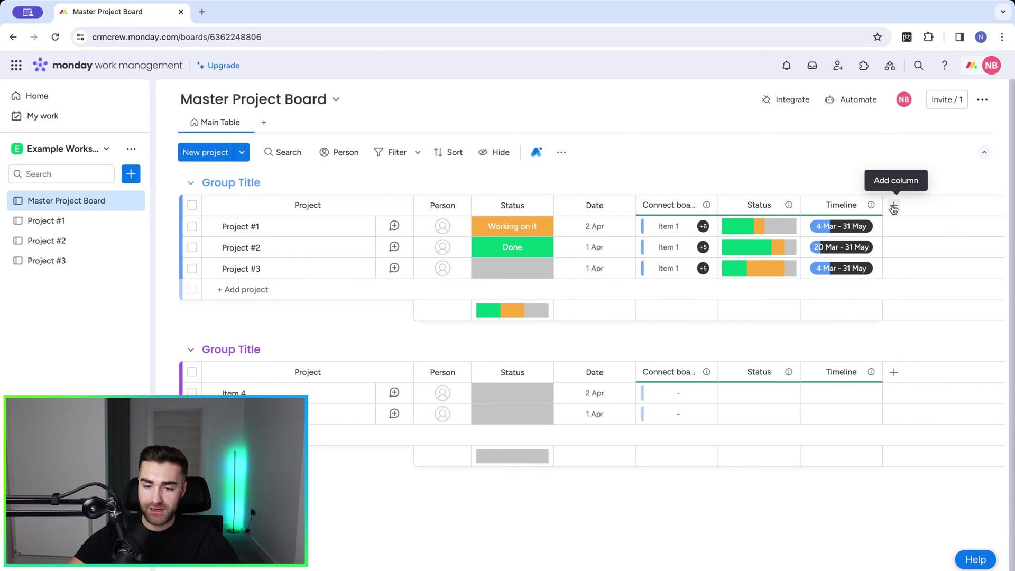
pyautogui.click(893, 206)
pyautogui.click(775, 472)
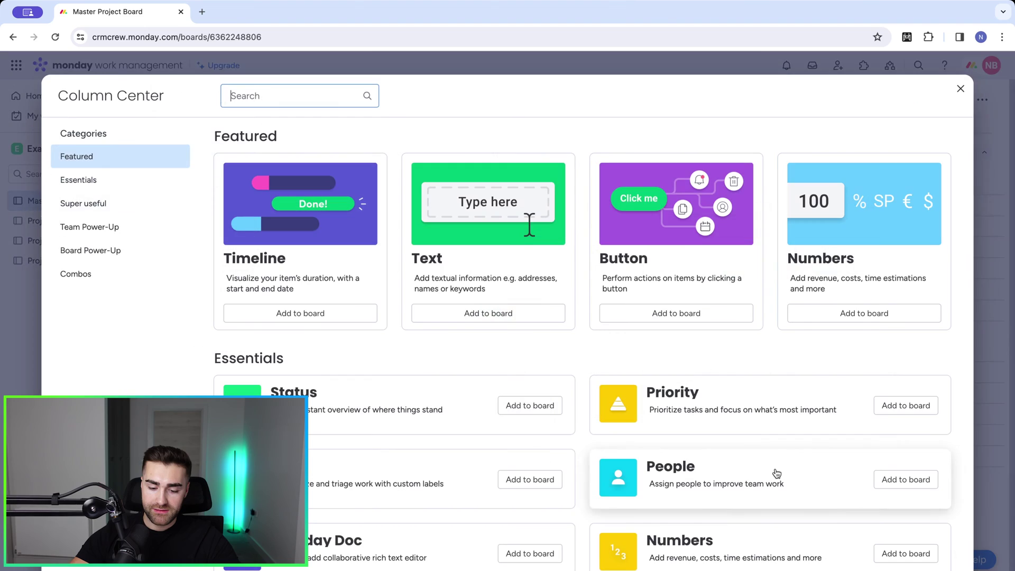
pyautogui.write('mirror')
pyautogui.click(423, 183)
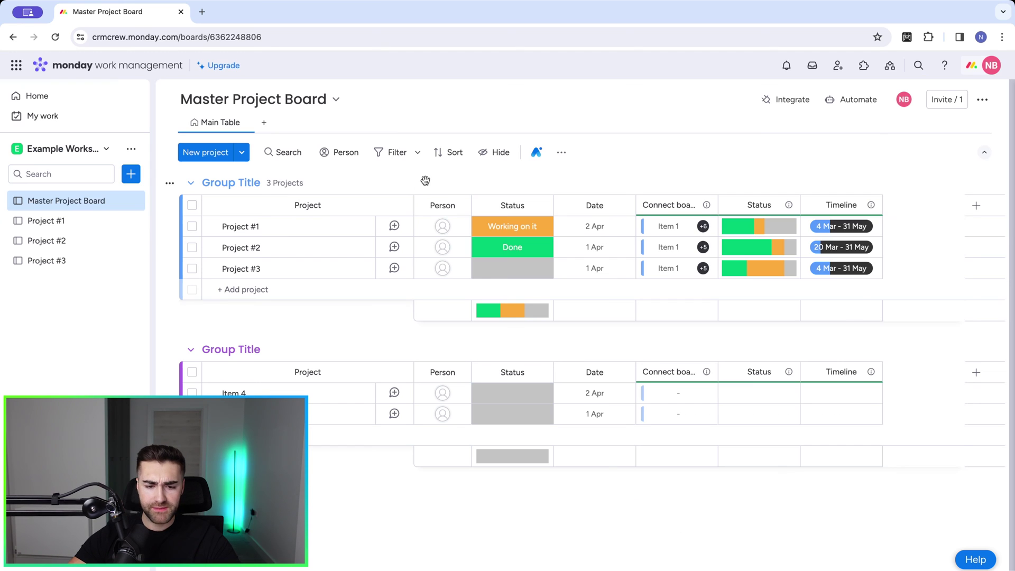
pyautogui.click(844, 388)
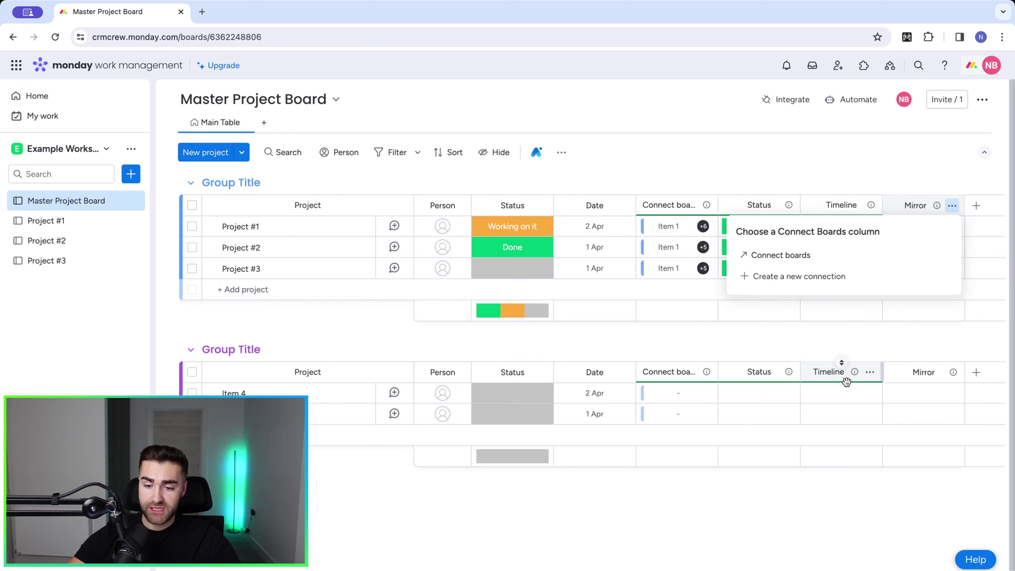
pyautogui.click(788, 256)
# Step: Mirror the Cost column from Projects #1, #3 and #2, summarised as a Sum
pyautogui.click(775, 310)
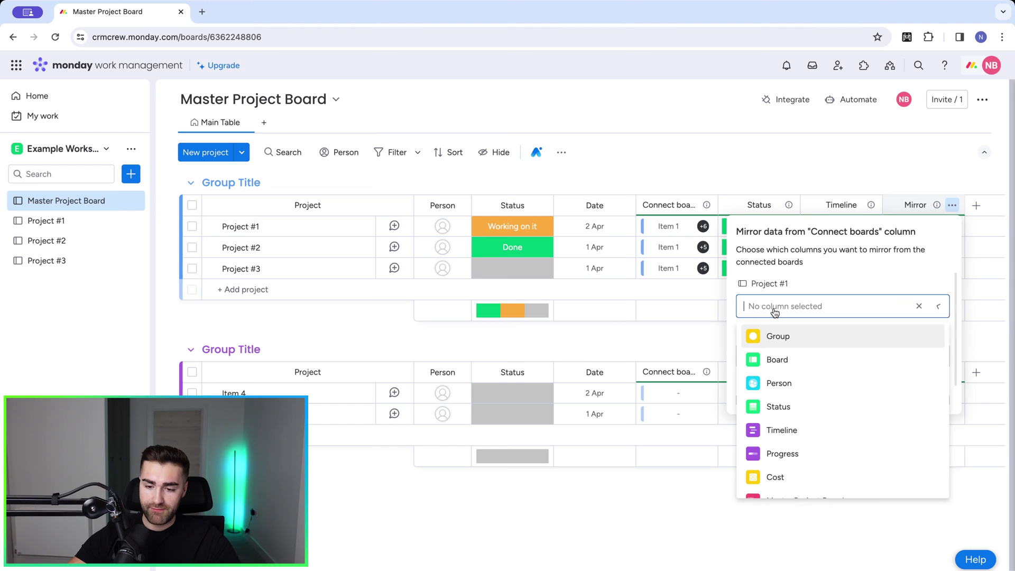
pyautogui.write('cost')
pyautogui.click(775, 336)
pyautogui.click(775, 356)
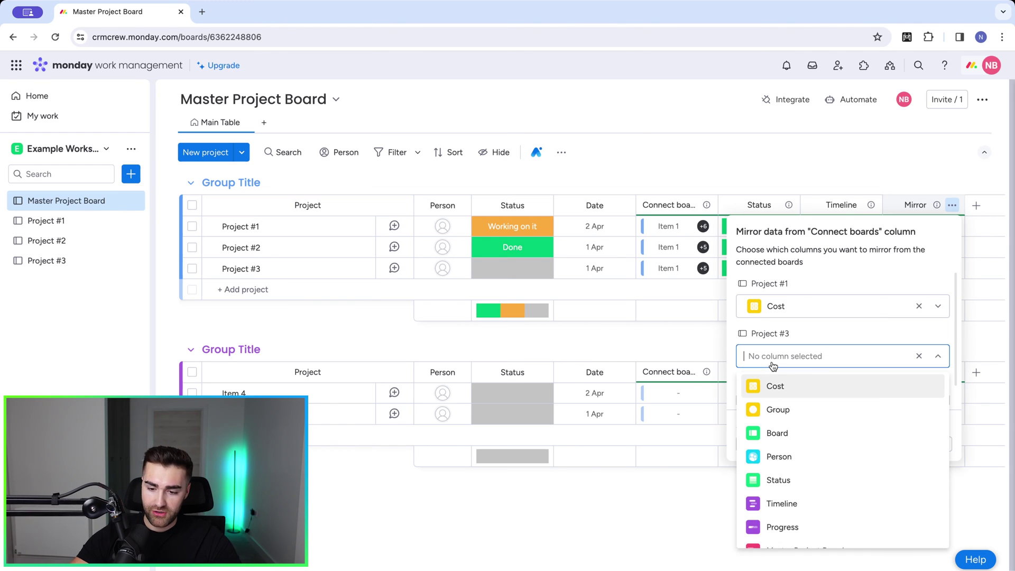
pyautogui.click(775, 385)
pyautogui.click(764, 392)
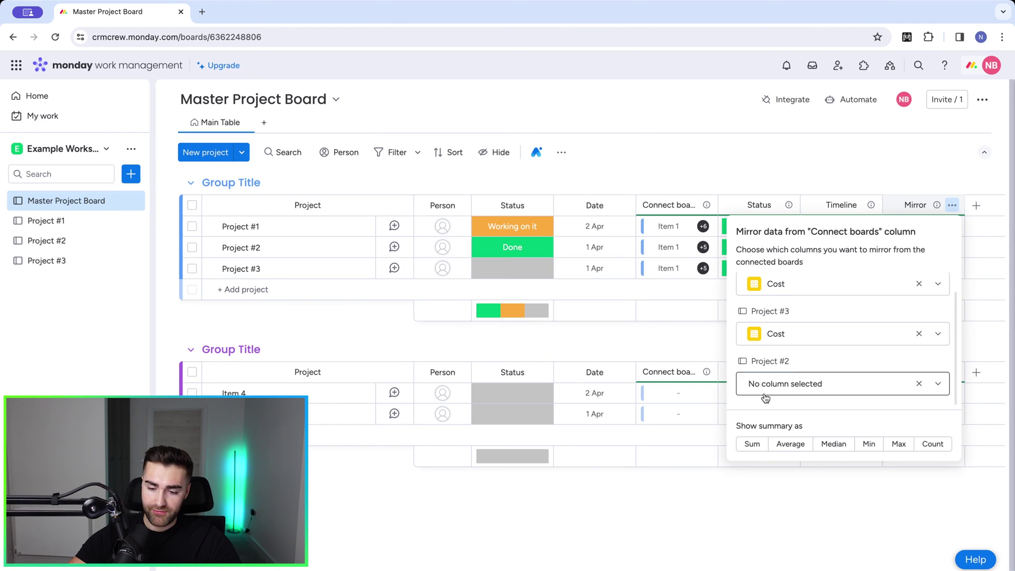
pyautogui.write('cost')
pyautogui.click(775, 412)
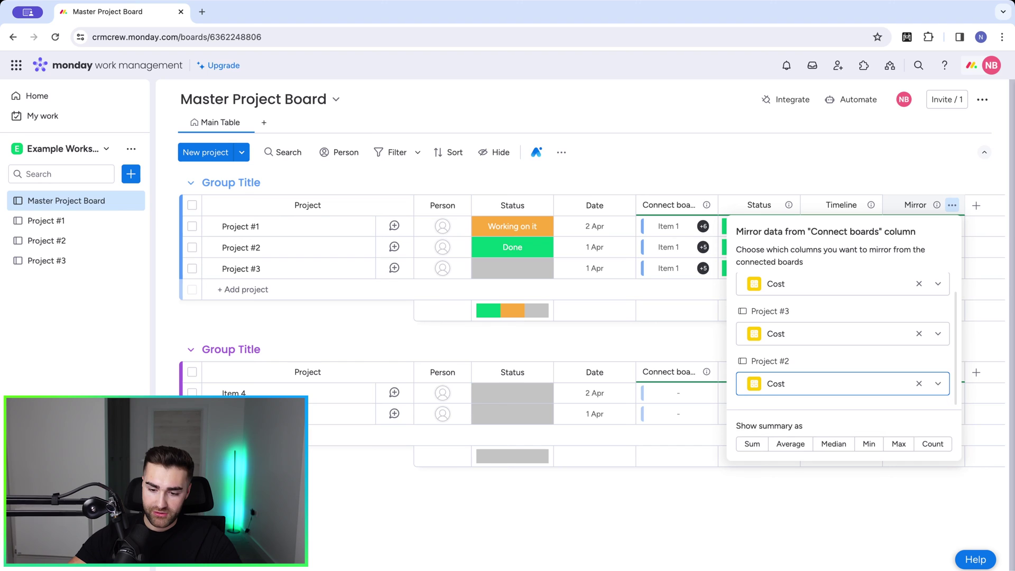
pyautogui.click(751, 445)
pyautogui.click(879, 151)
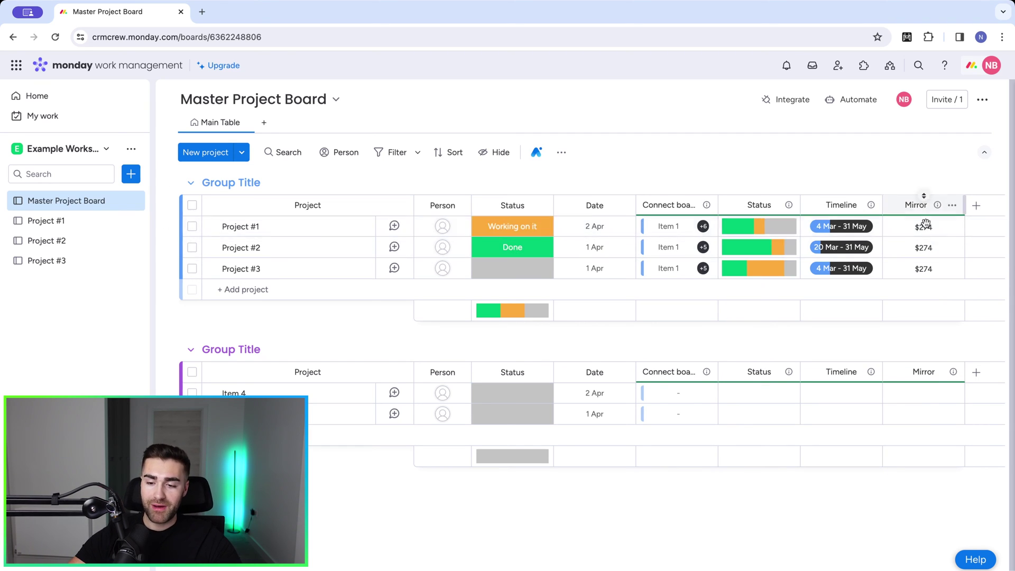
# Step: Rename the Mirror column to 'Cost'
pyautogui.click(920, 205)
pyautogui.write('Cost')
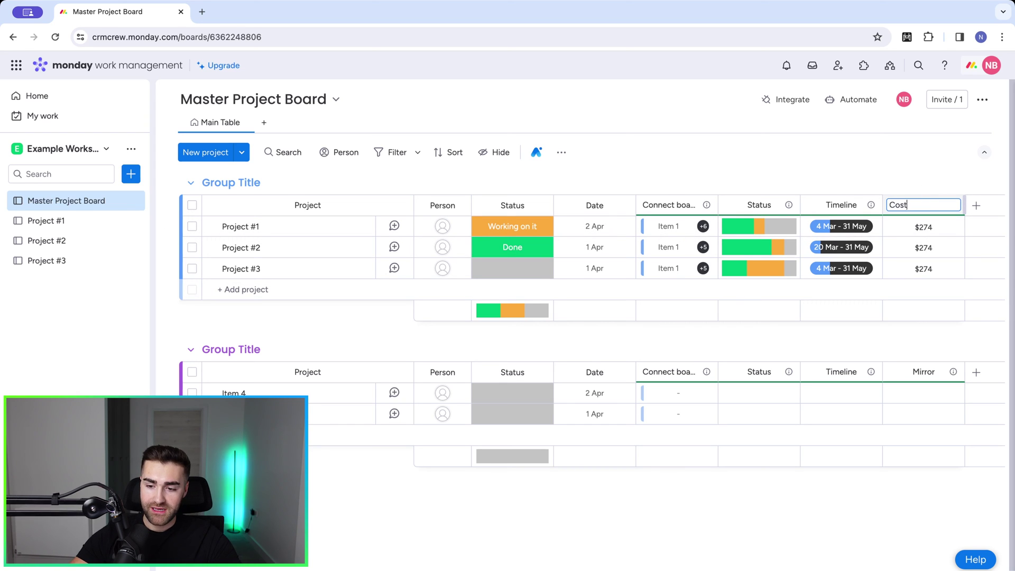
pyautogui.press('Return')
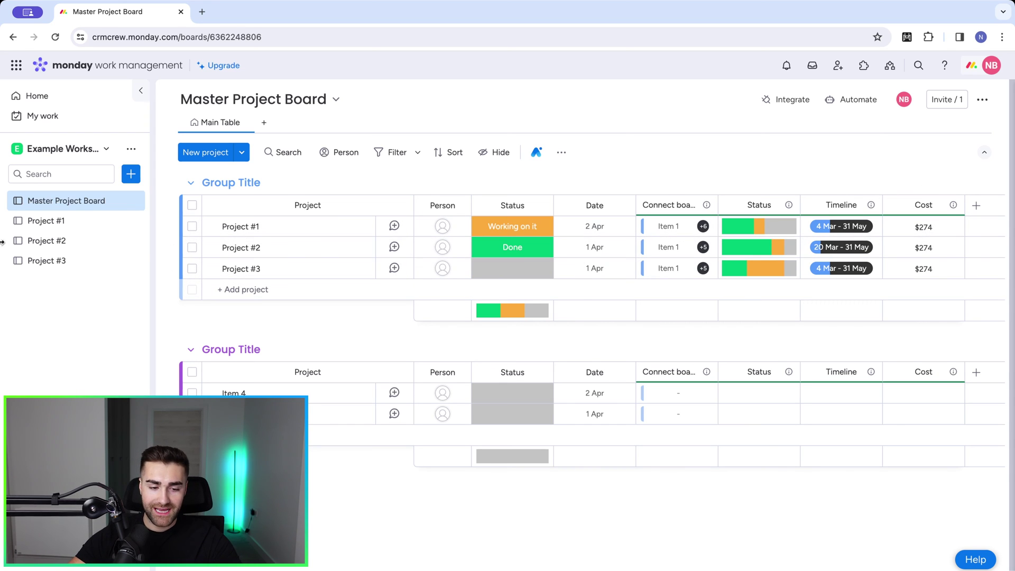
# Step: Set Example item #2's Cost on Project #1 to $1,500 and check the Master Project Board total of $1,774
pyautogui.click(43, 222)
pyautogui.click(766, 308)
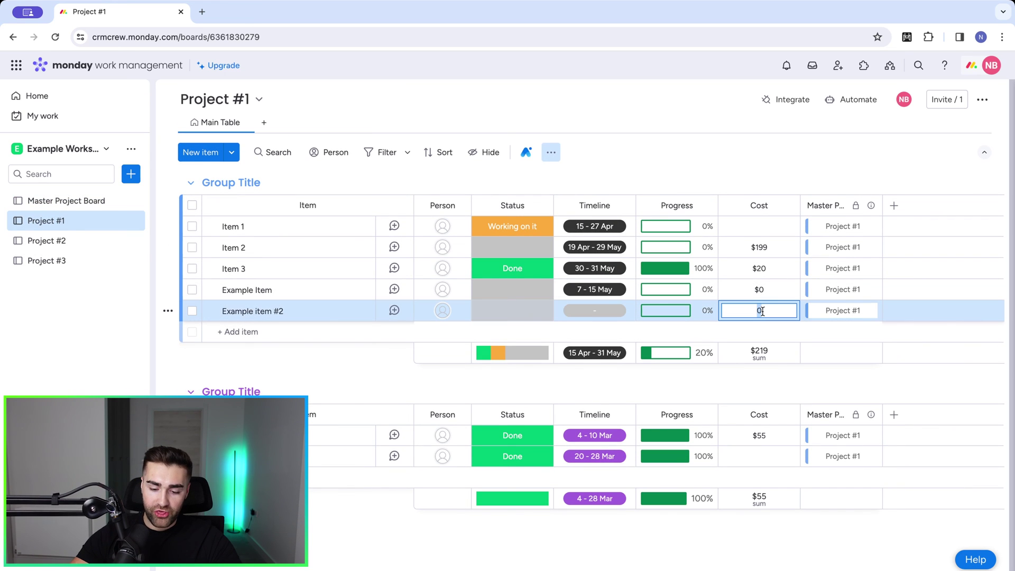
pyautogui.write('1,')
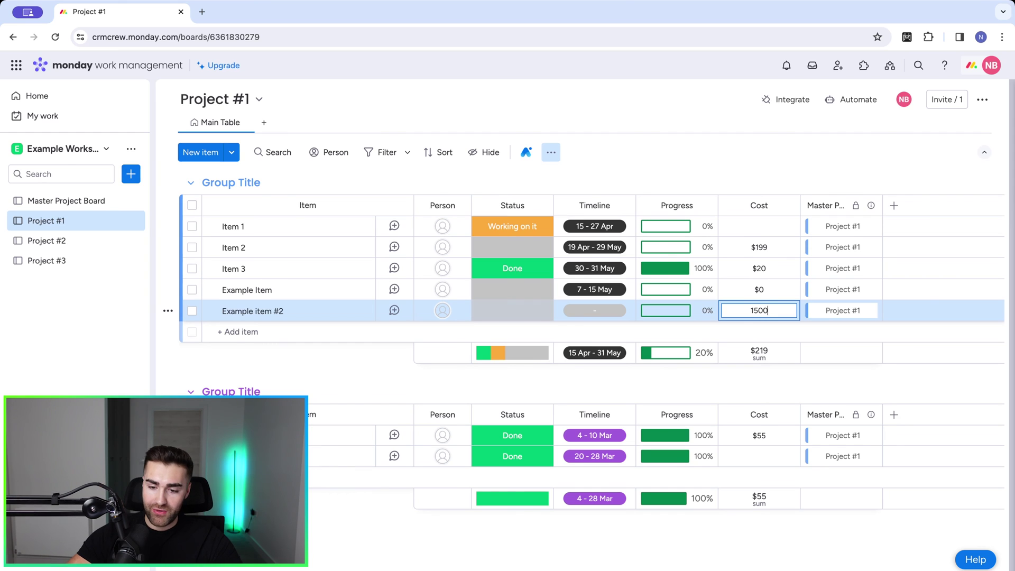
pyautogui.write('500')
pyautogui.press('Return')
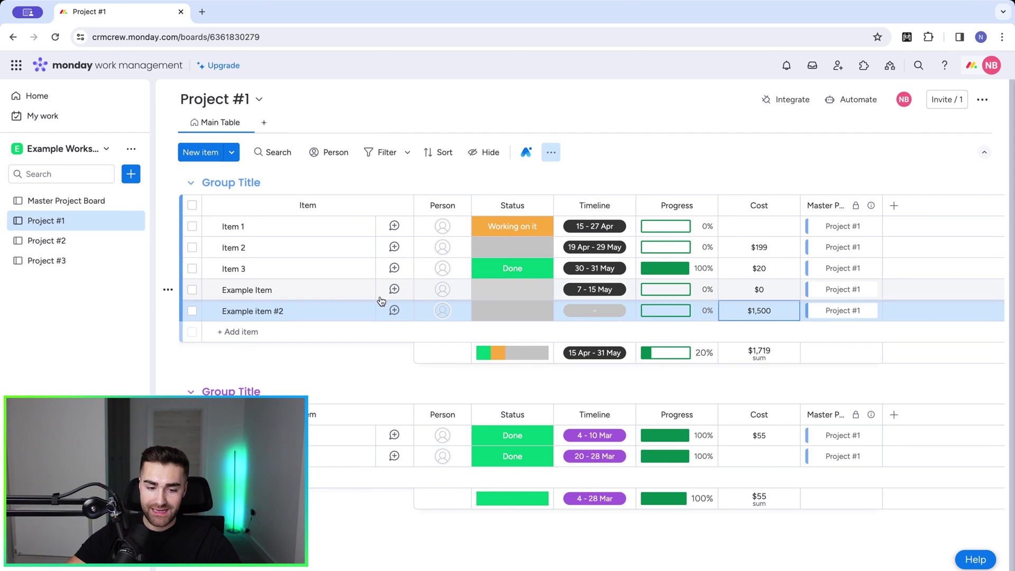
pyautogui.click(59, 198)
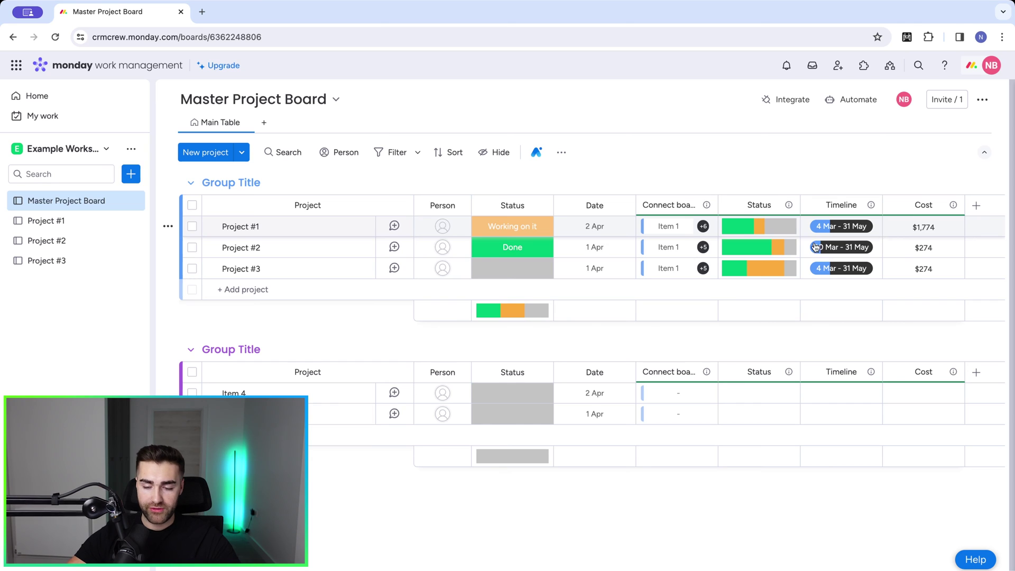
# Step: Open the Project #1 board from the sidebar
pyautogui.moveTo(765, 228)
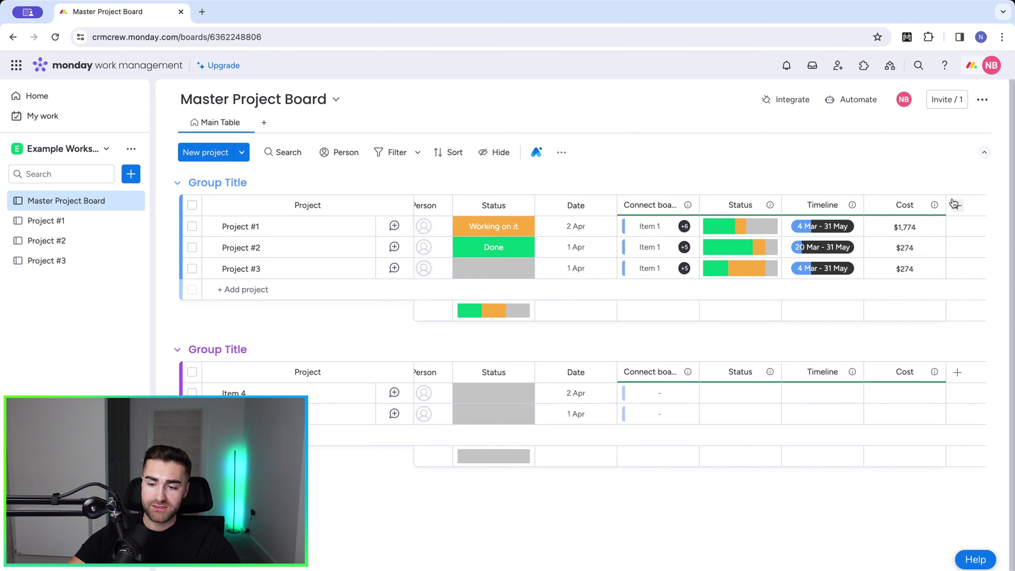
pyautogui.click(46, 220)
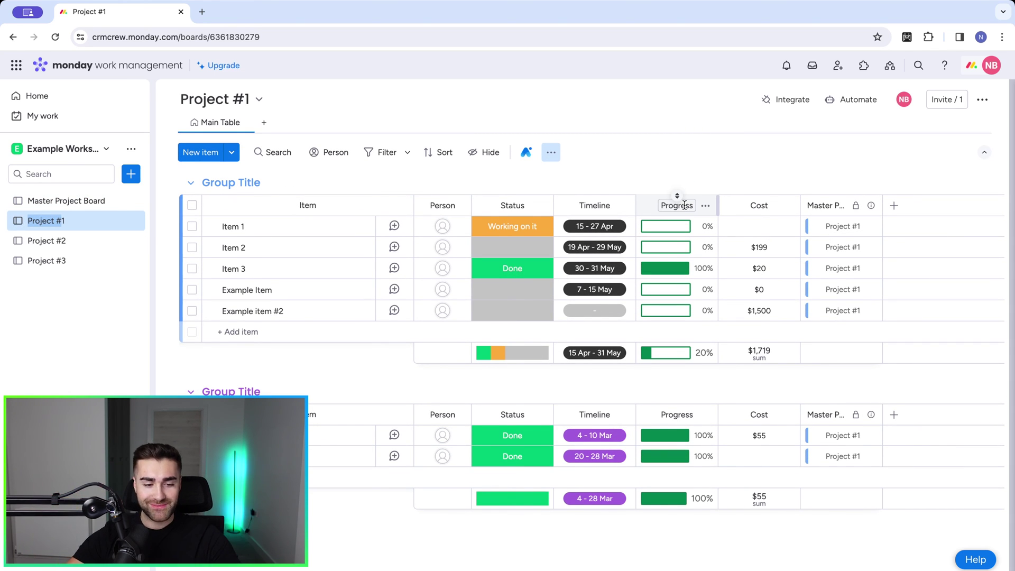
# Step: Back on the Master Project Board, add a new Mirror column
pyautogui.click(66, 201)
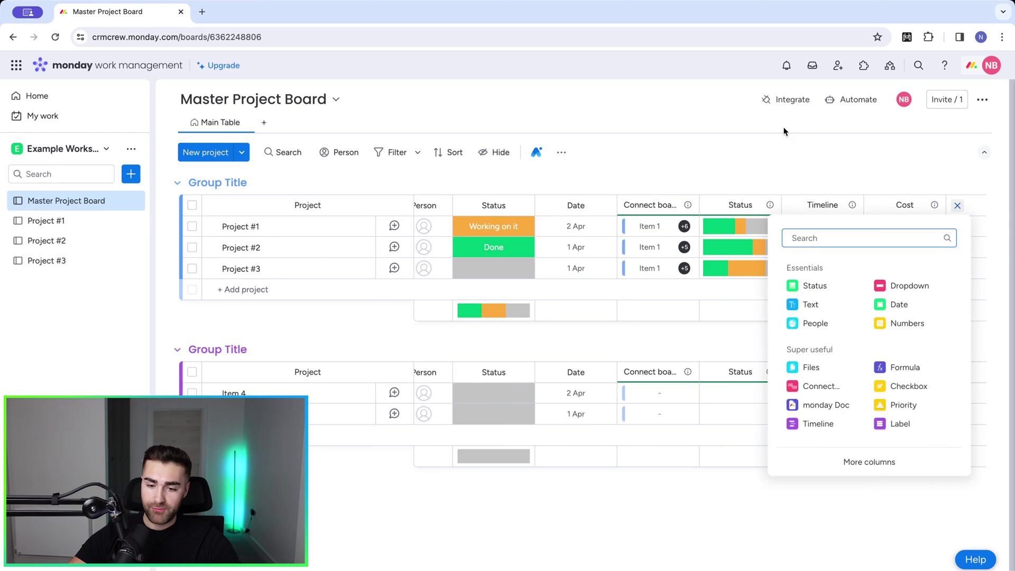
pyautogui.click(784, 131)
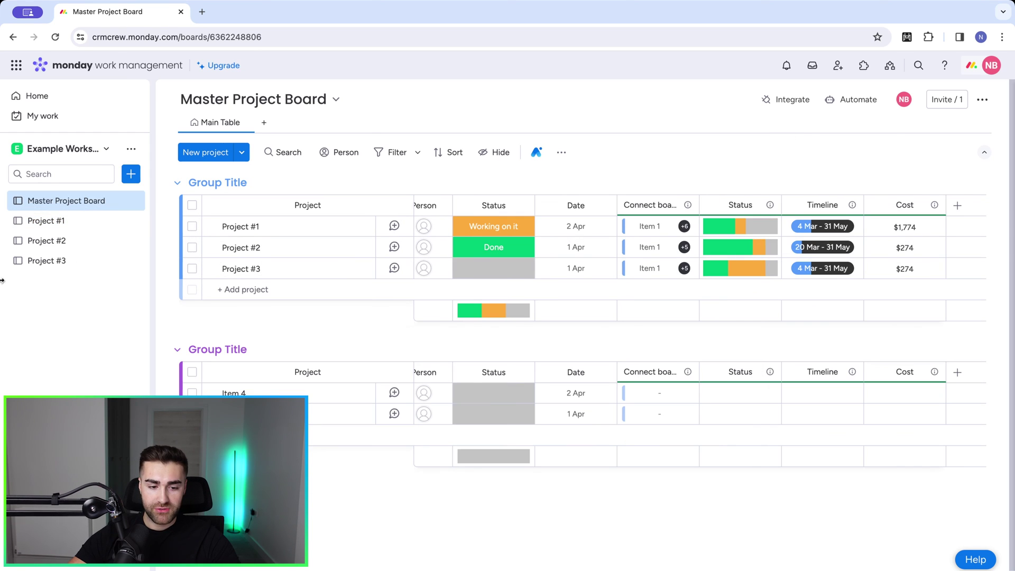
pyautogui.click(958, 207)
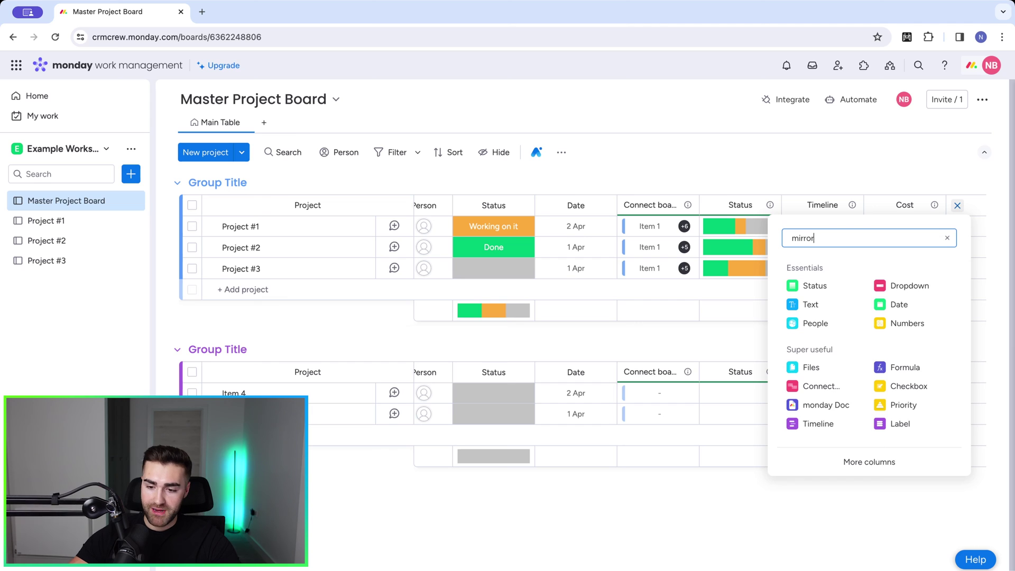
pyautogui.write('mirror')
pyautogui.click(834, 287)
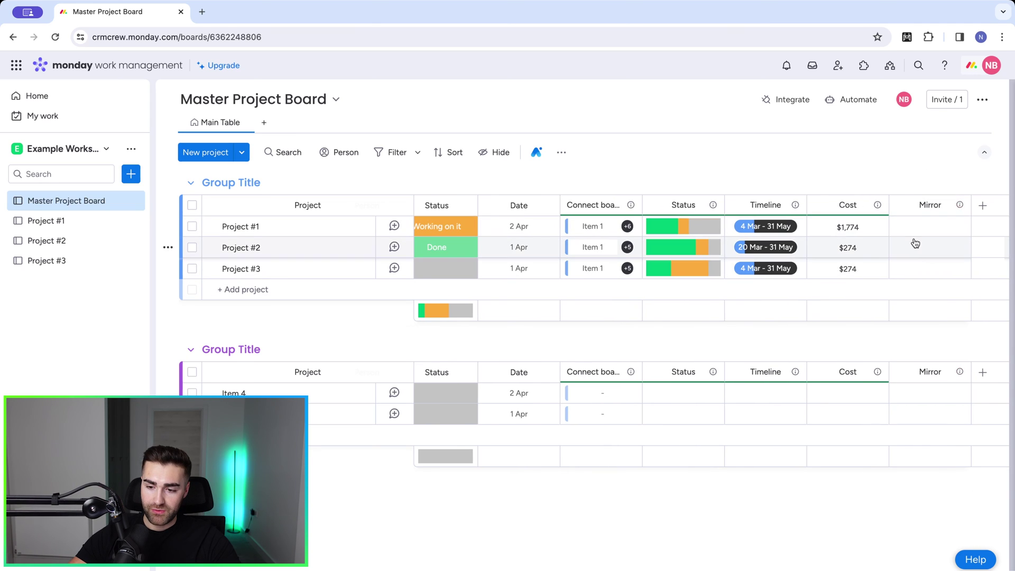
# Step: Set the mirror column to pull Progress from Project #1 and Project #3
pyautogui.click(849, 389)
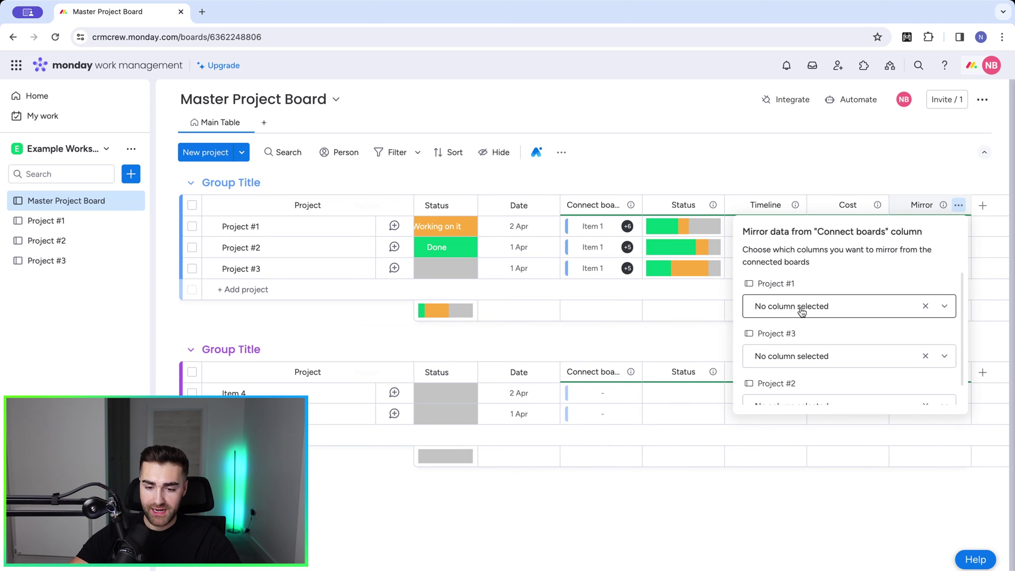
pyautogui.click(803, 312)
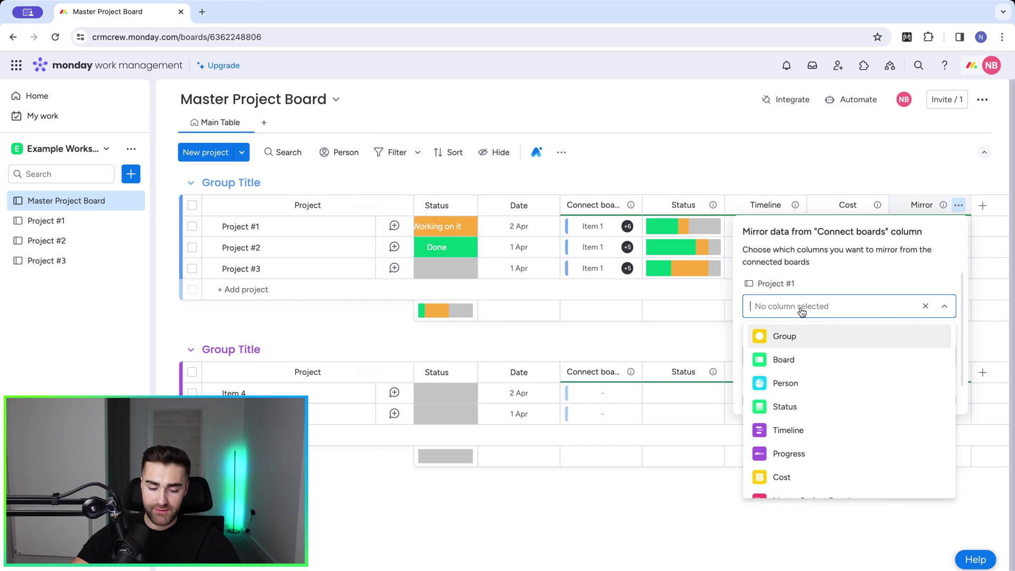
pyautogui.write('prog')
pyautogui.click(802, 335)
pyautogui.click(782, 356)
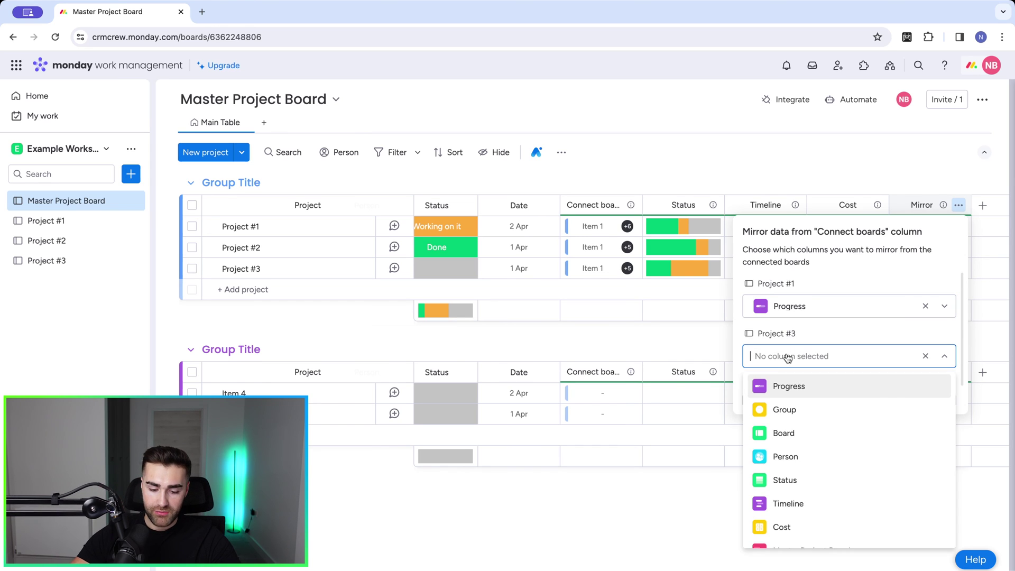
pyautogui.write('pro')
pyautogui.click(793, 385)
# Step: Mirror Progress from Project #2 as well and title the column 'Progress'
pyautogui.scroll(-1, 770, 416)
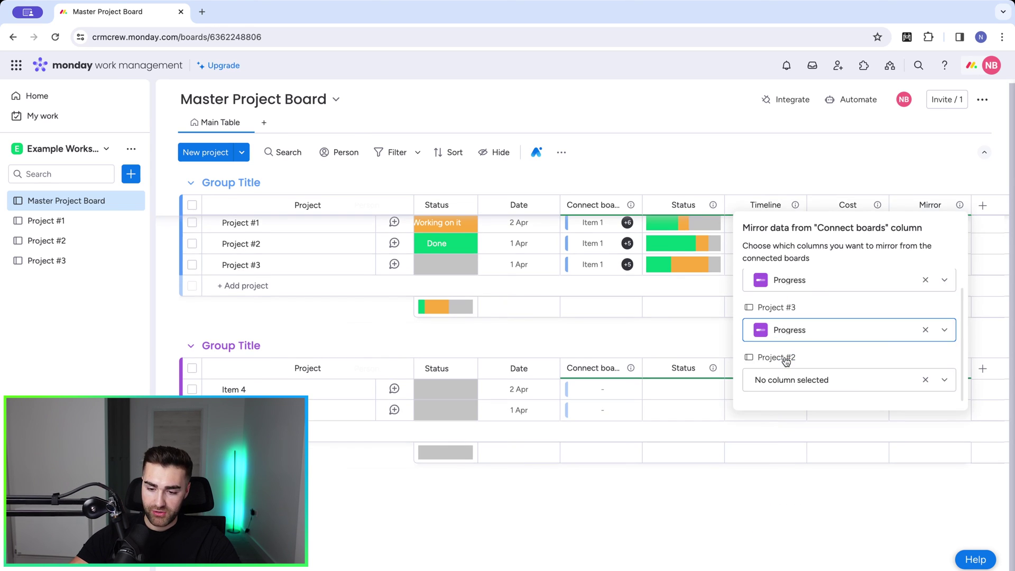
pyautogui.click(773, 383)
pyautogui.scroll(1, 771, 379)
pyautogui.click(782, 402)
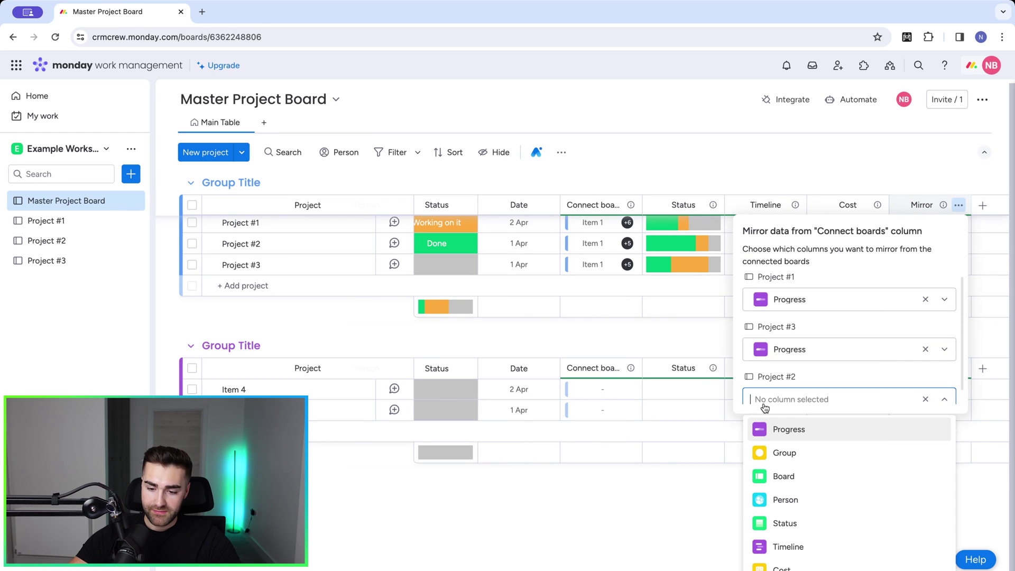
pyautogui.write('p')
pyautogui.click(788, 428)
pyautogui.click(807, 169)
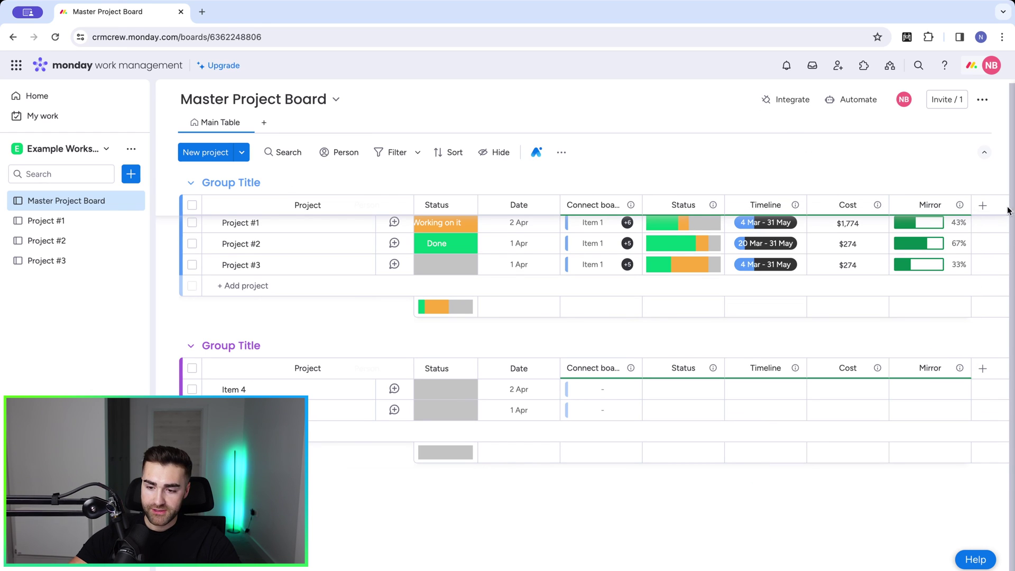
pyautogui.click(923, 206)
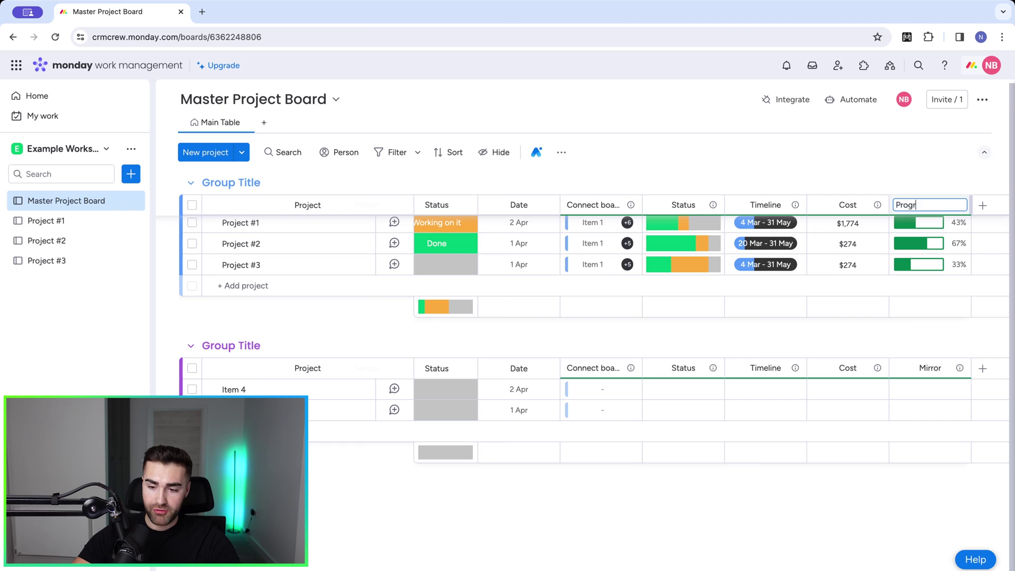
pyautogui.press('Return')
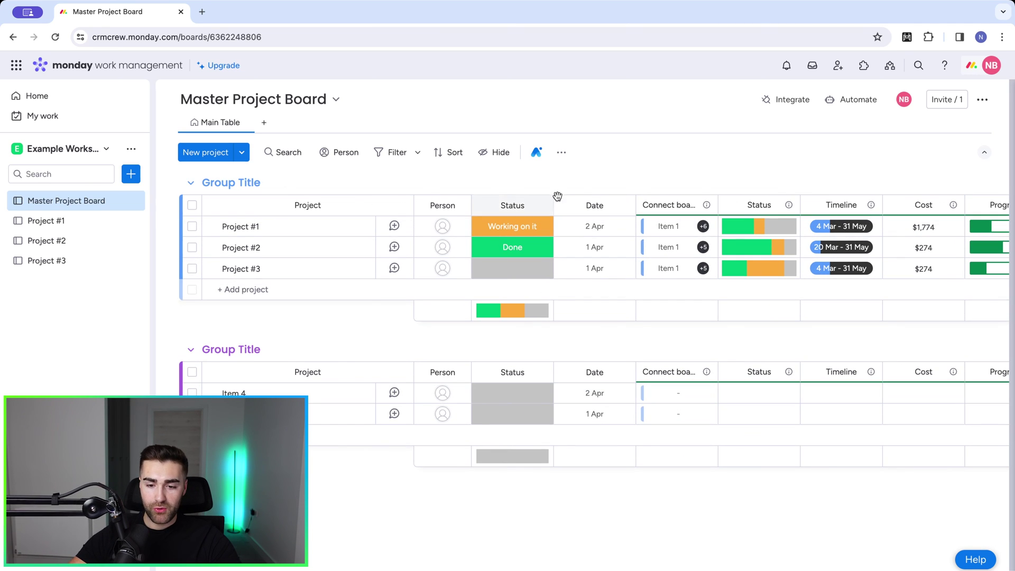
# Step: Delete the Date column from the Master Project Board, then switch to Project #3
pyautogui.click(622, 205)
pyautogui.click(643, 411)
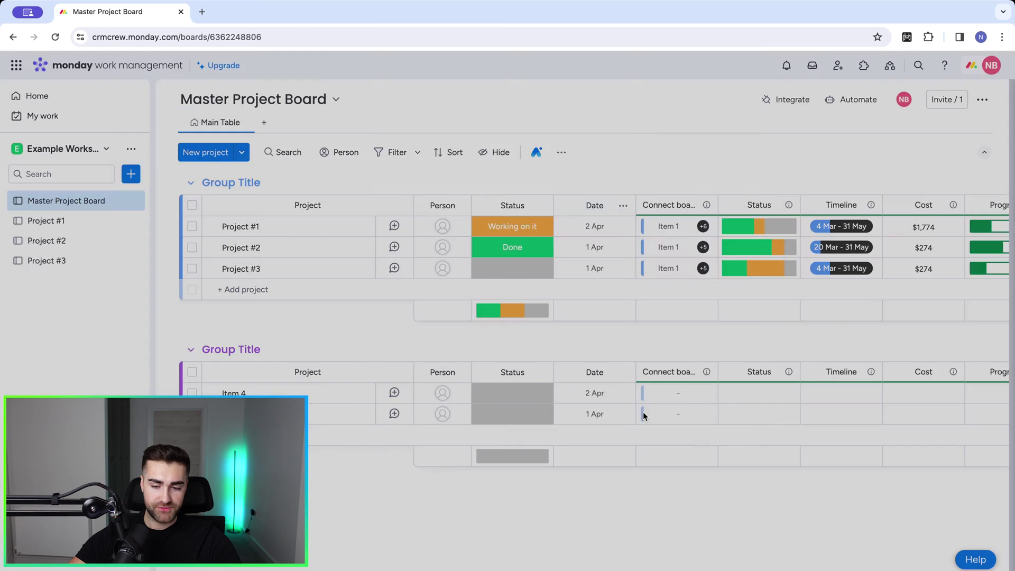
pyautogui.click(660, 148)
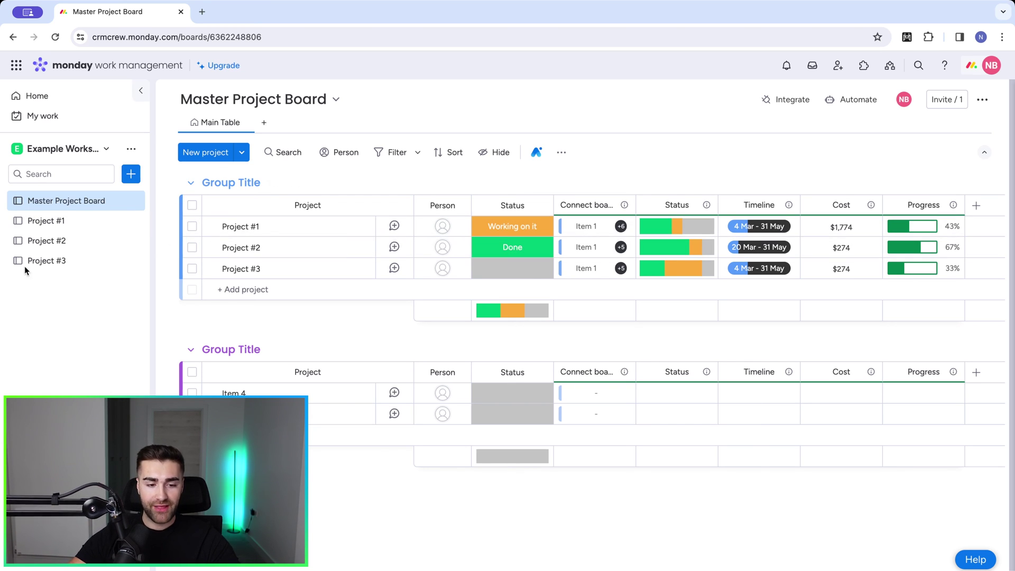
pyautogui.click(44, 263)
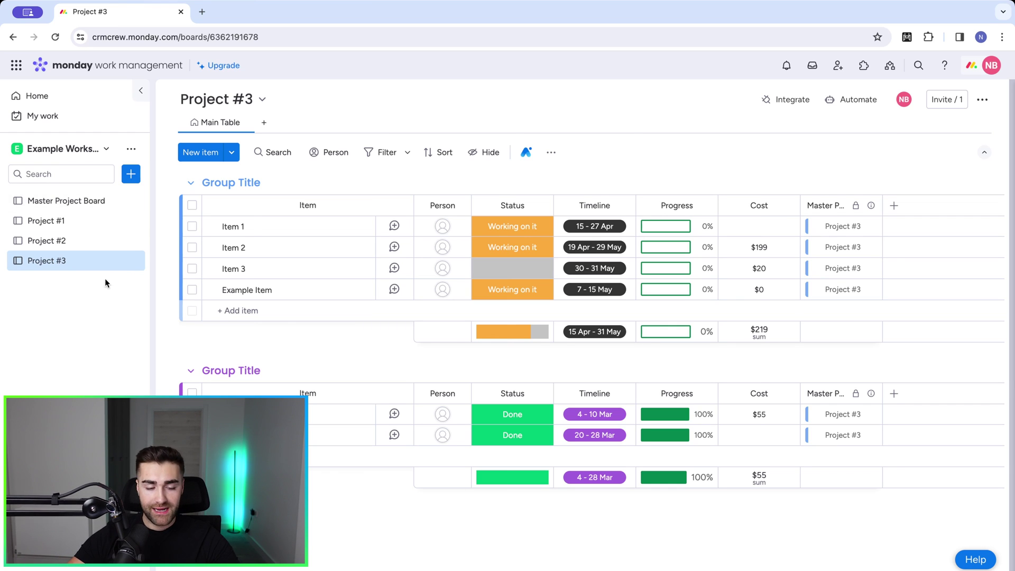
# Step: Duplicate Project #3 as 'Project #4', copying the board structure only
pyautogui.click(133, 262)
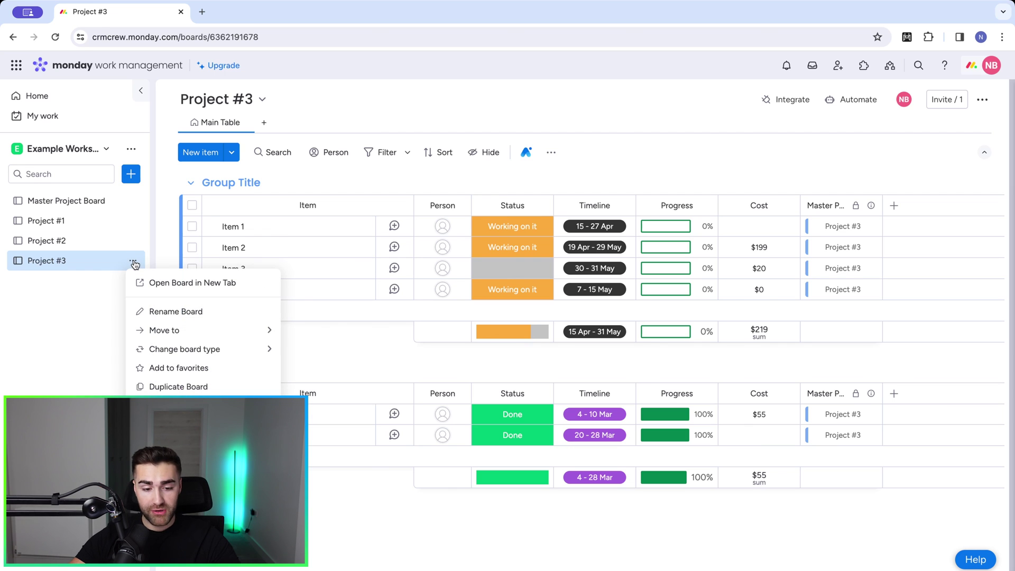
pyautogui.click(174, 387)
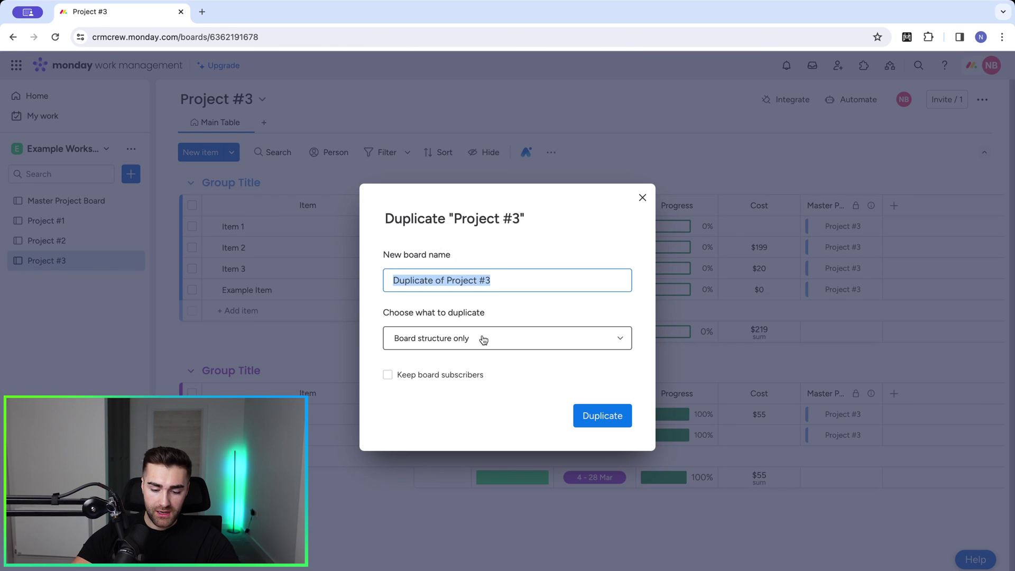
pyautogui.write('Project #4')
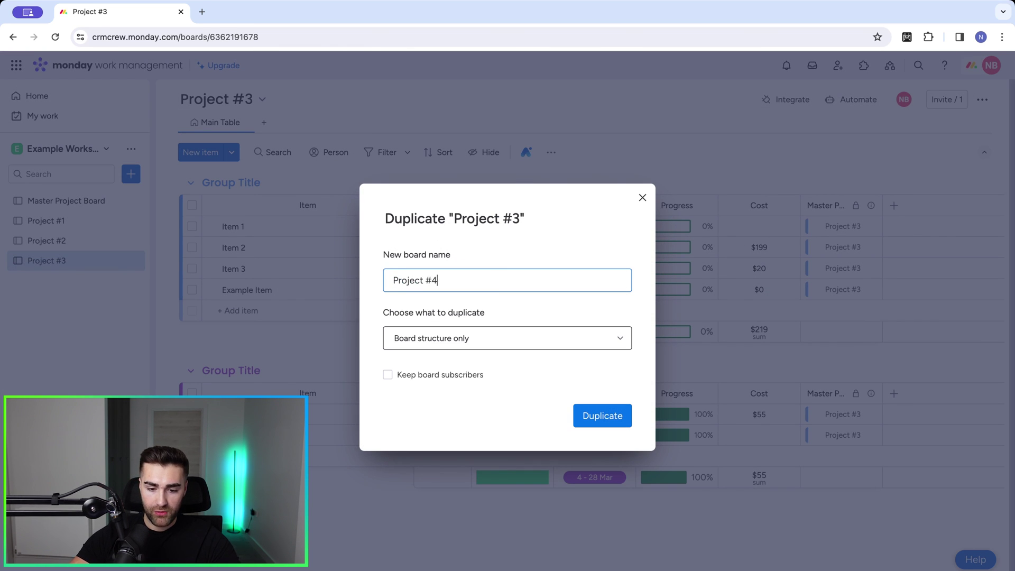
pyautogui.click(460, 341)
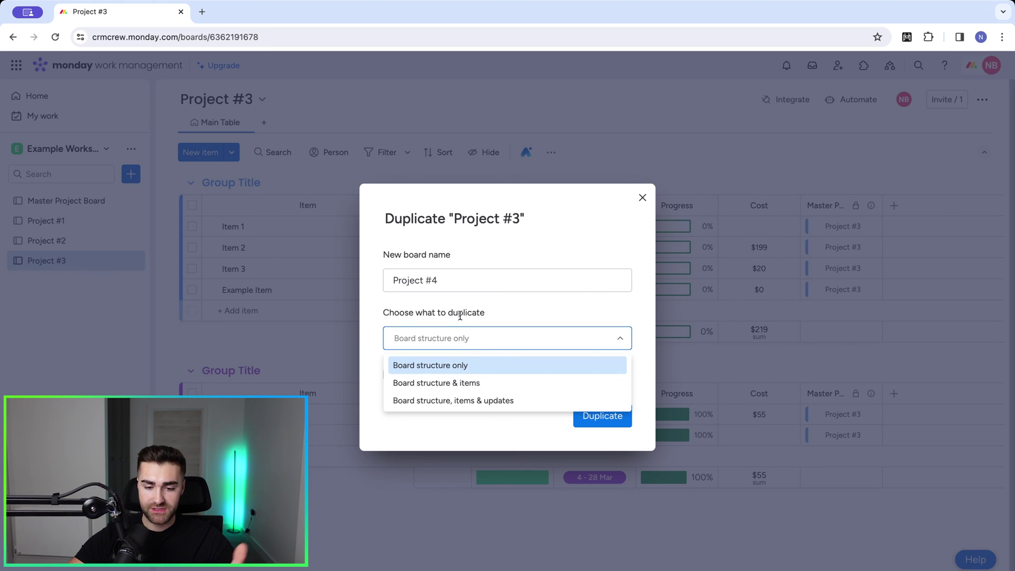
pyautogui.click(446, 367)
pyautogui.click(588, 408)
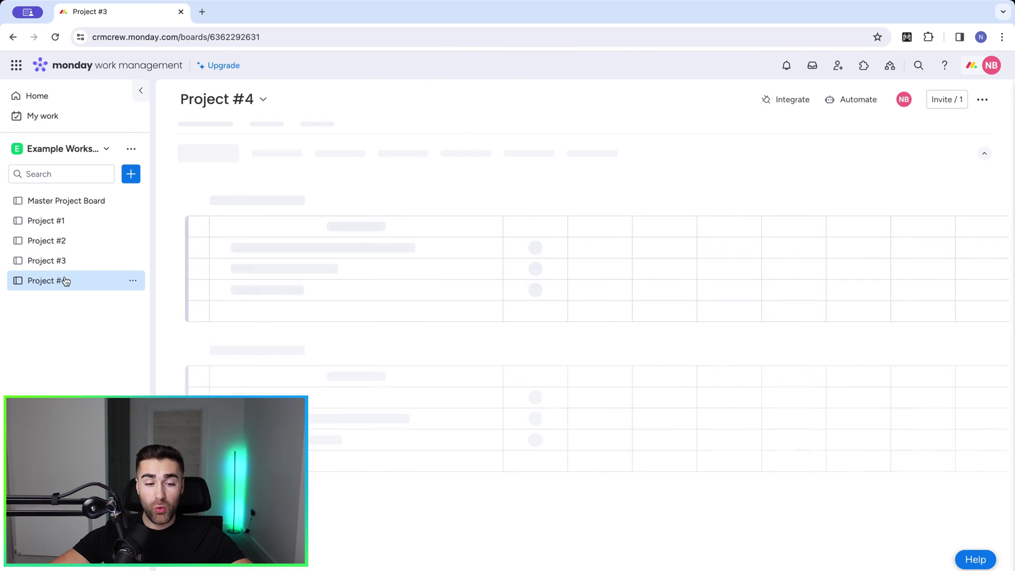
pyautogui.click(66, 201)
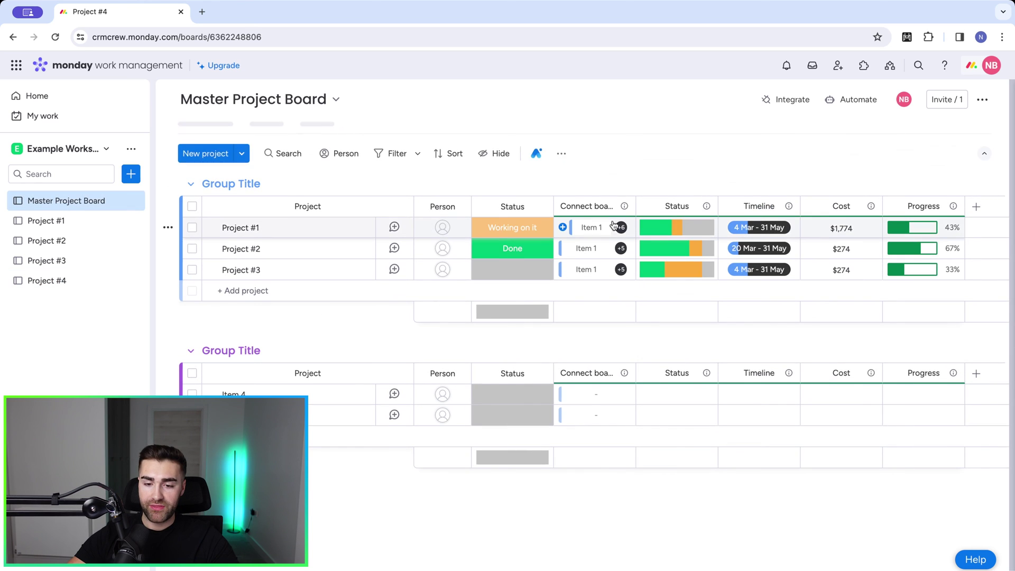
pyautogui.click(623, 205)
pyautogui.moveTo(639, 230)
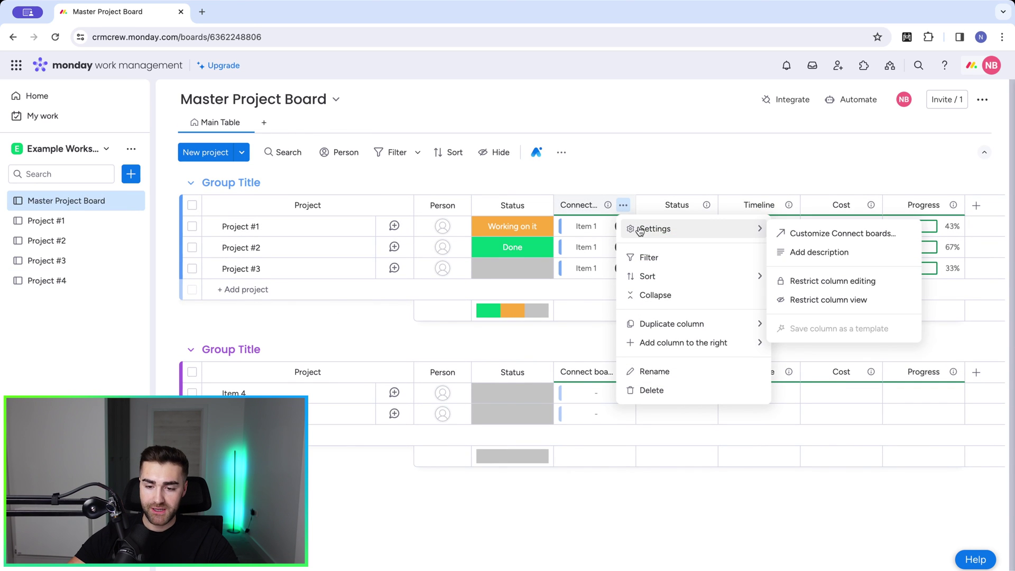
pyautogui.click(781, 229)
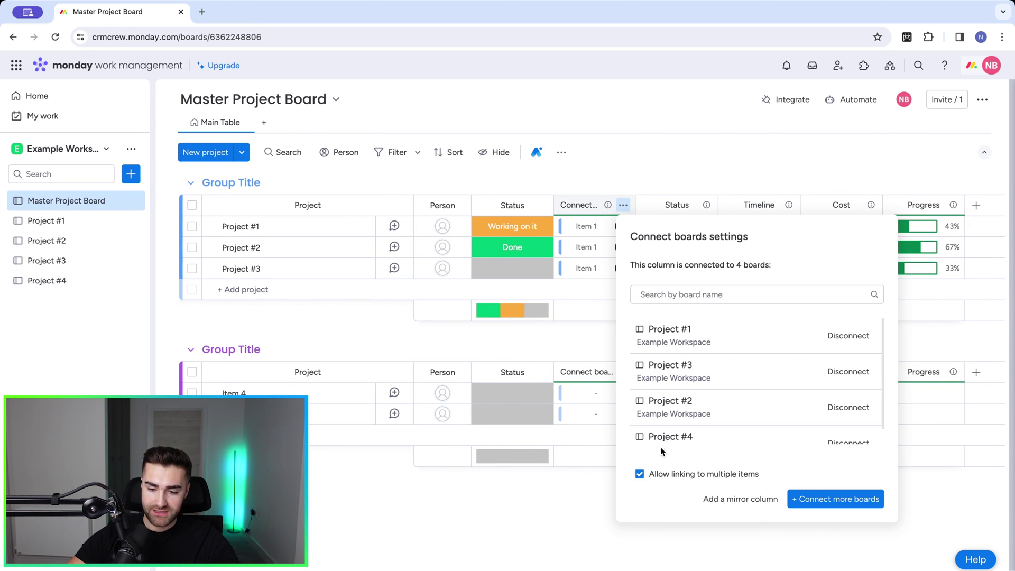
pyautogui.scroll(-1, 680, 373)
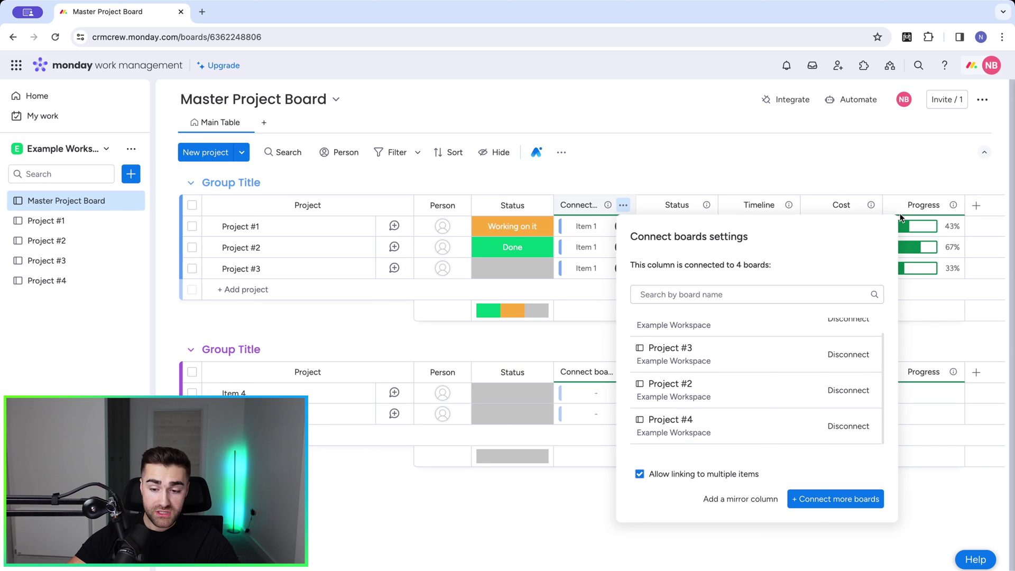
pyautogui.click(706, 196)
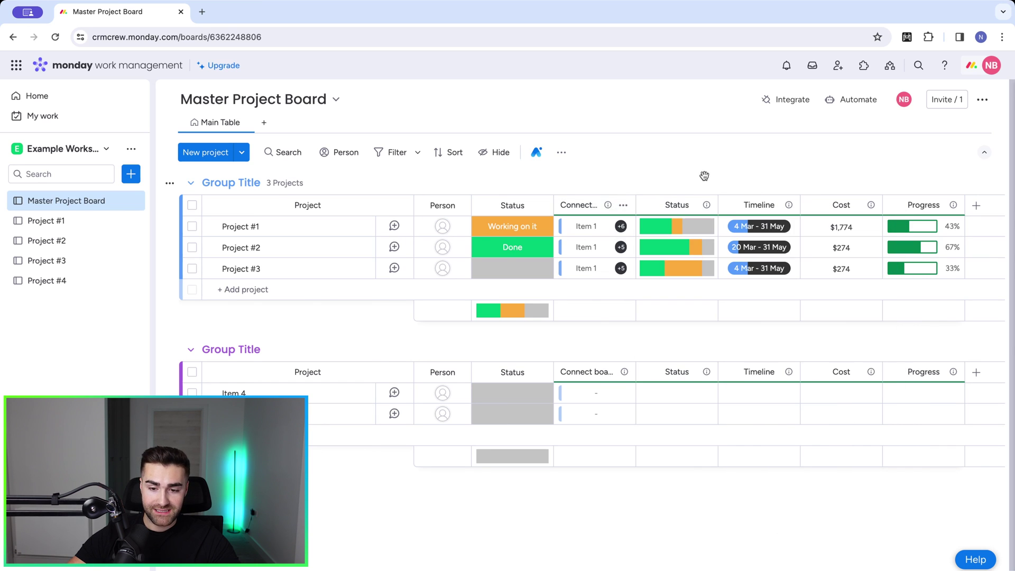
pyautogui.click(57, 283)
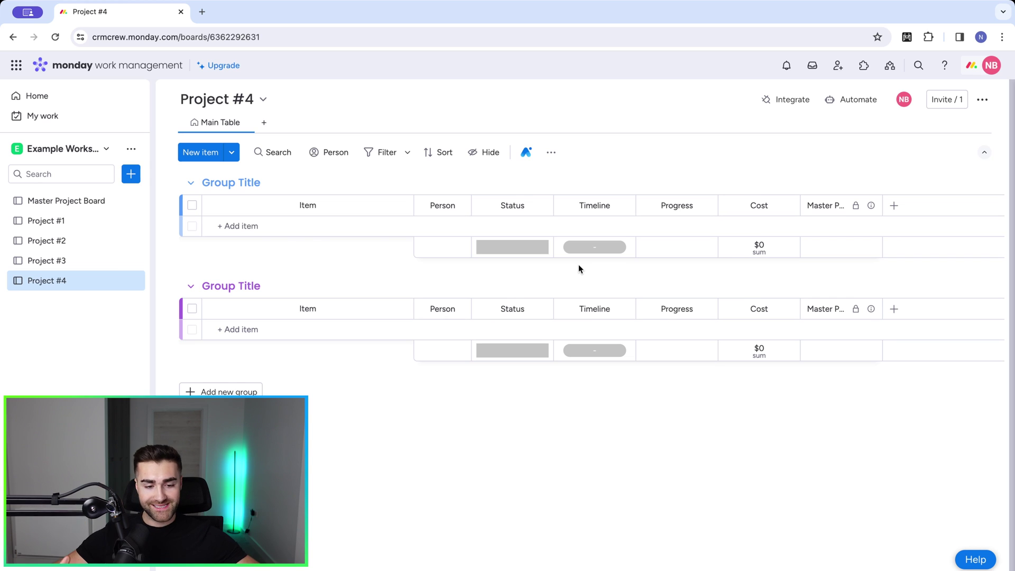
pyautogui.click(74, 200)
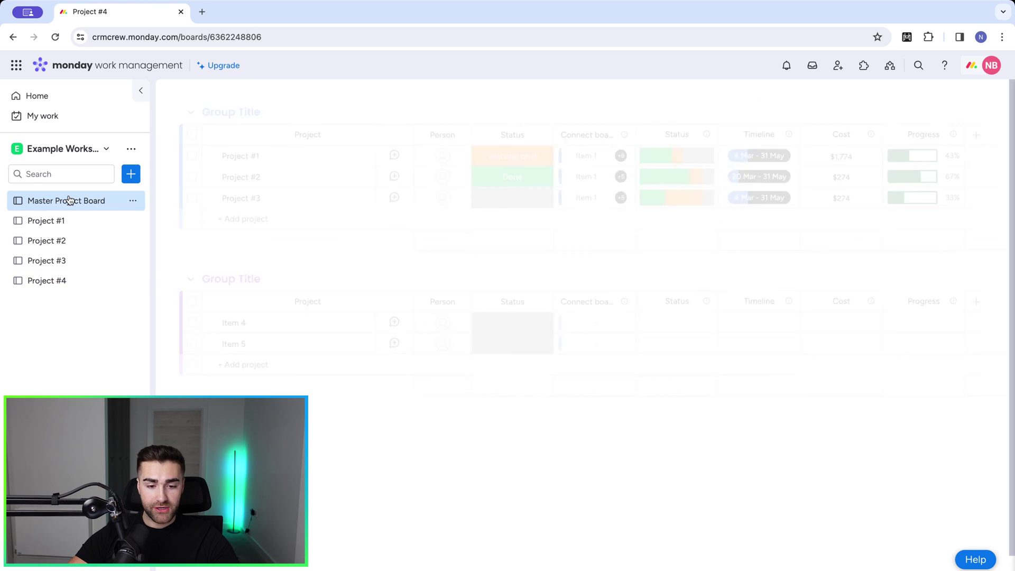
# Step: Add a 'Project #4' item to the first group, check its board, then return
pyautogui.click(239, 291)
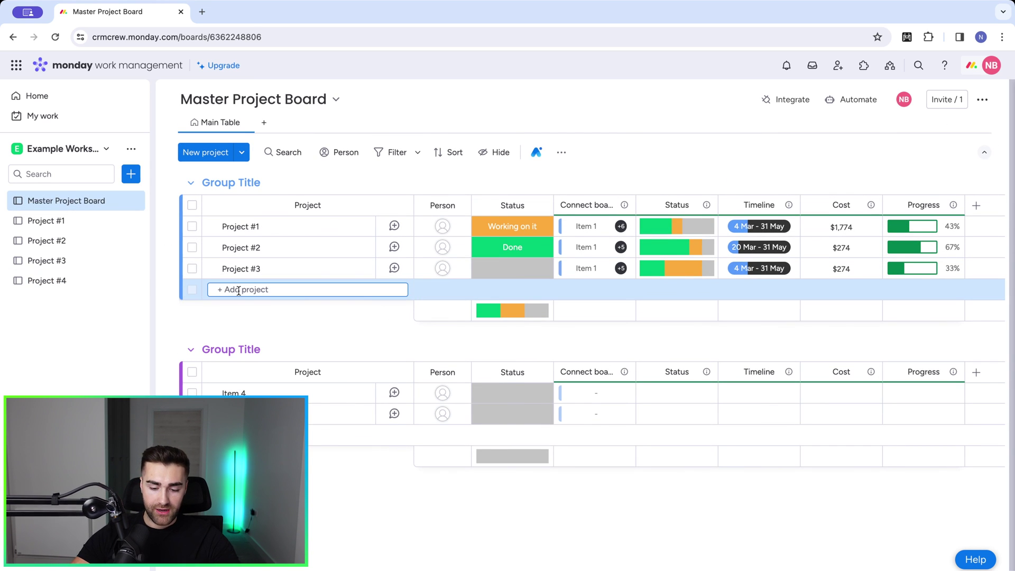
pyautogui.write('Project #4')
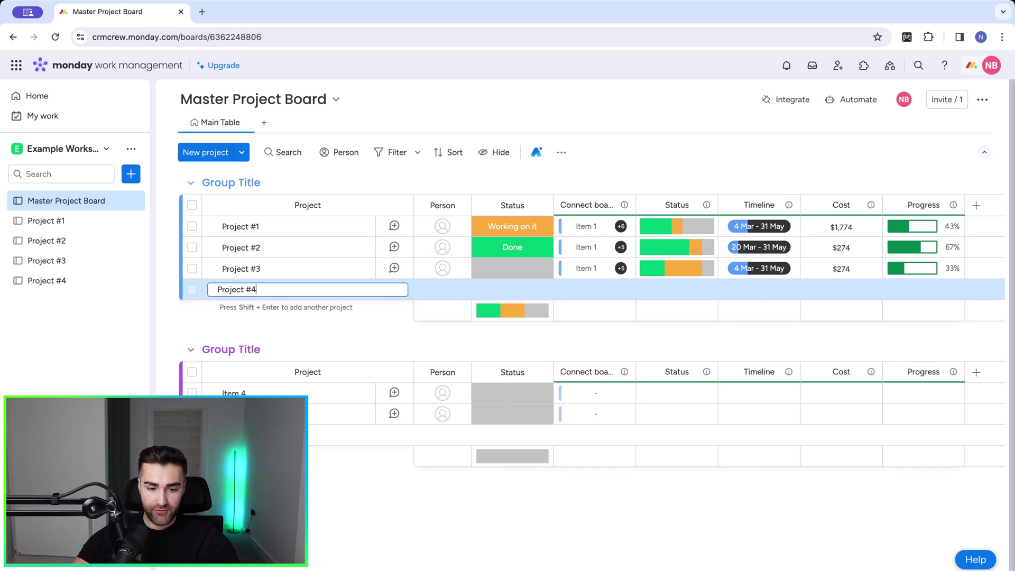
pyautogui.press('Return')
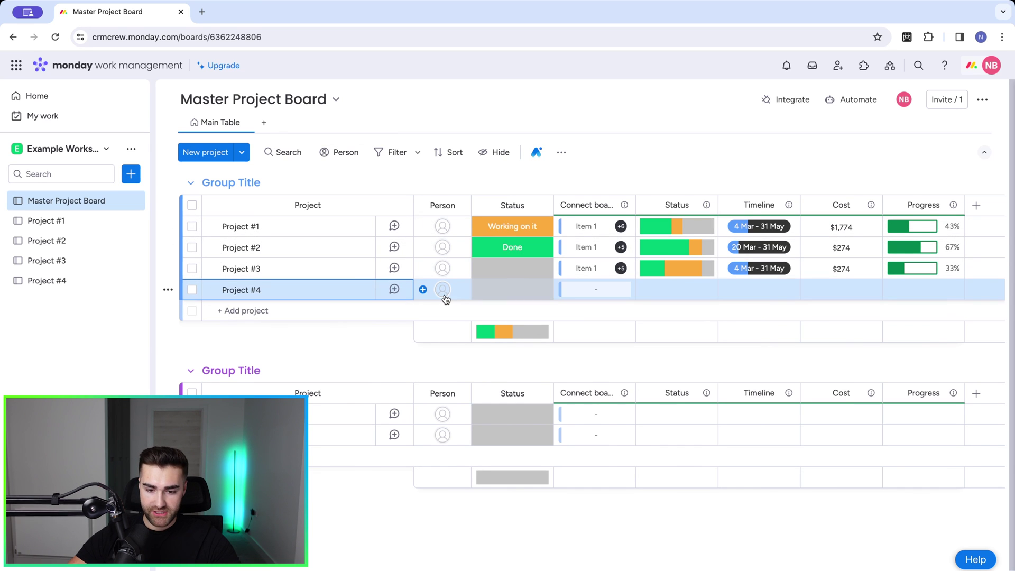
pyautogui.hscroll(1, 444, 297)
pyautogui.click(60, 289)
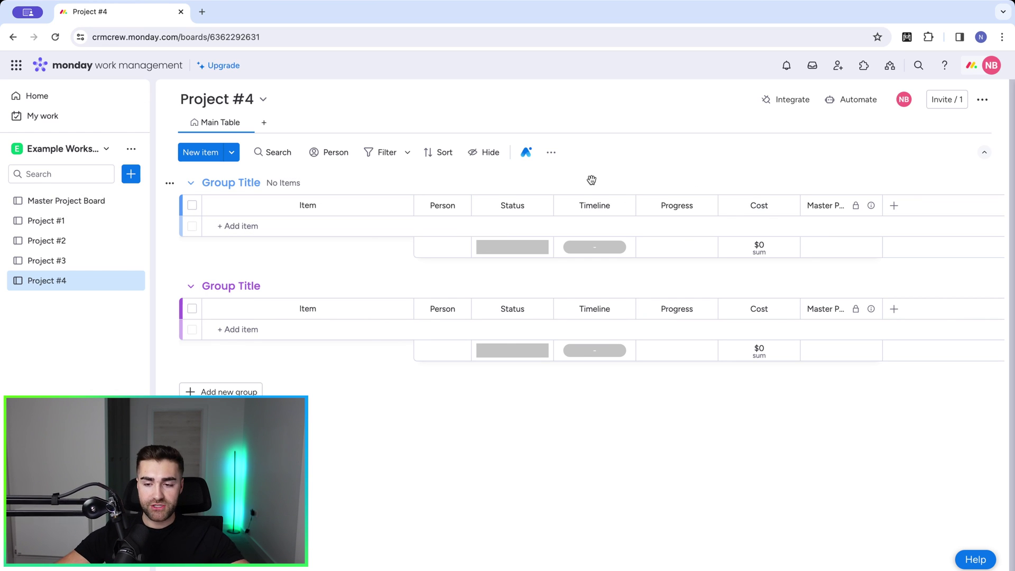
pyautogui.click(94, 201)
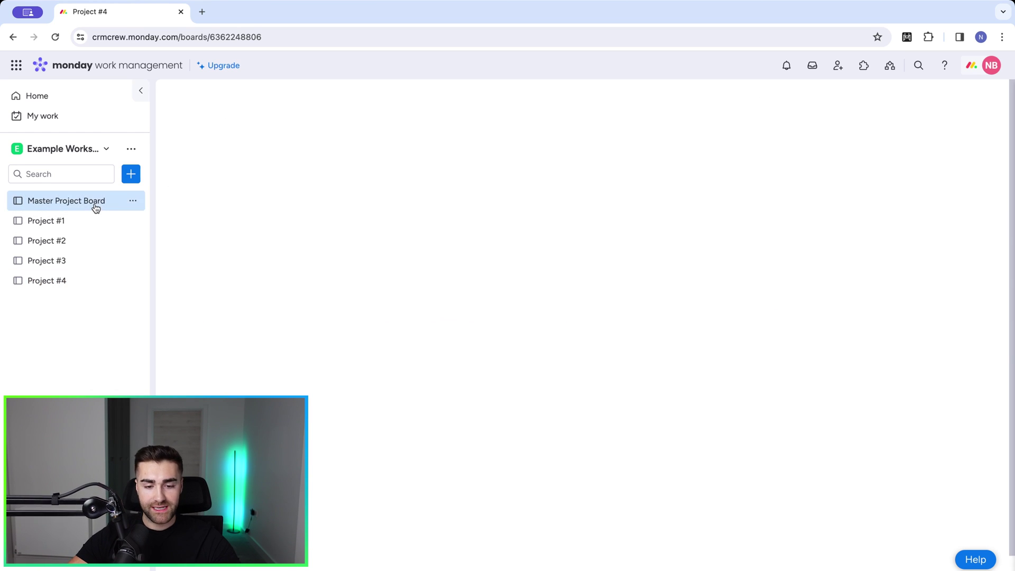